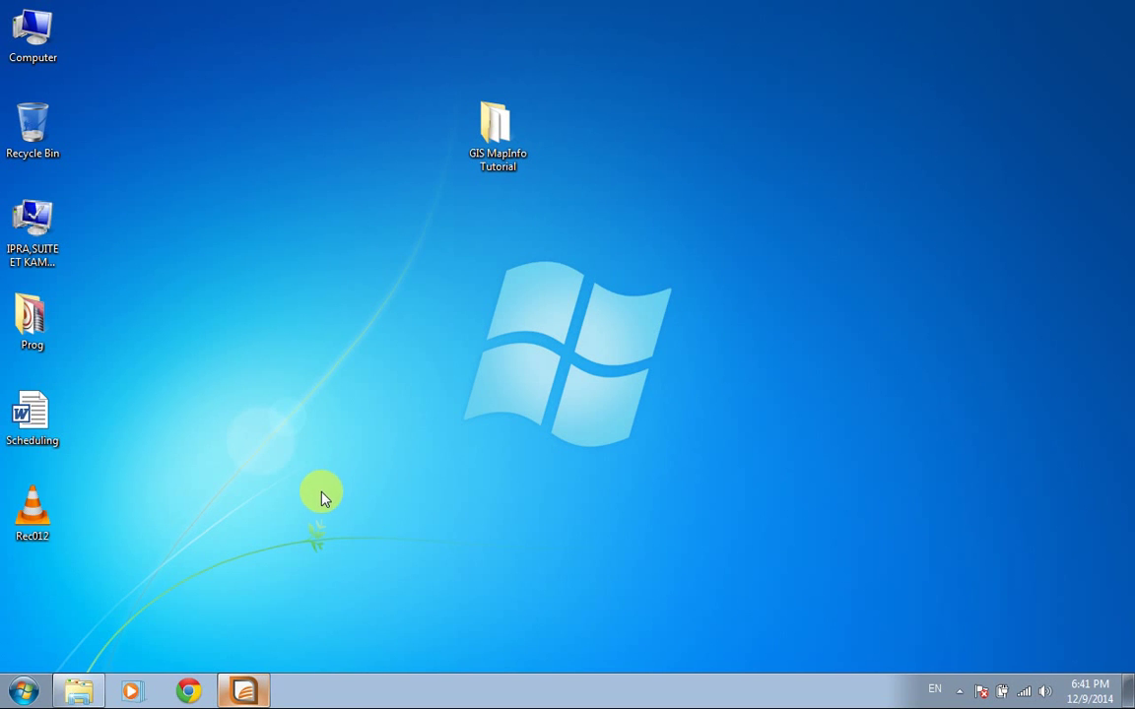
# - Bring MapInfo back up and look over the Objects menu without choosing anything
pyautogui.click(244, 690)
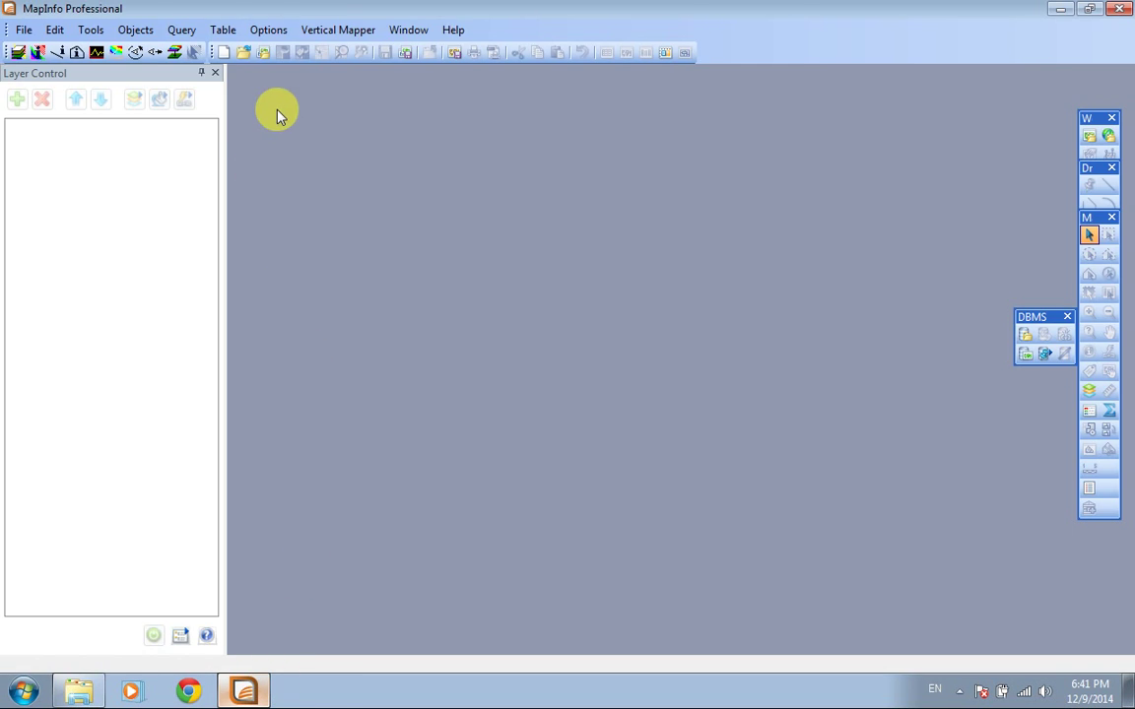
pyautogui.click(138, 30)
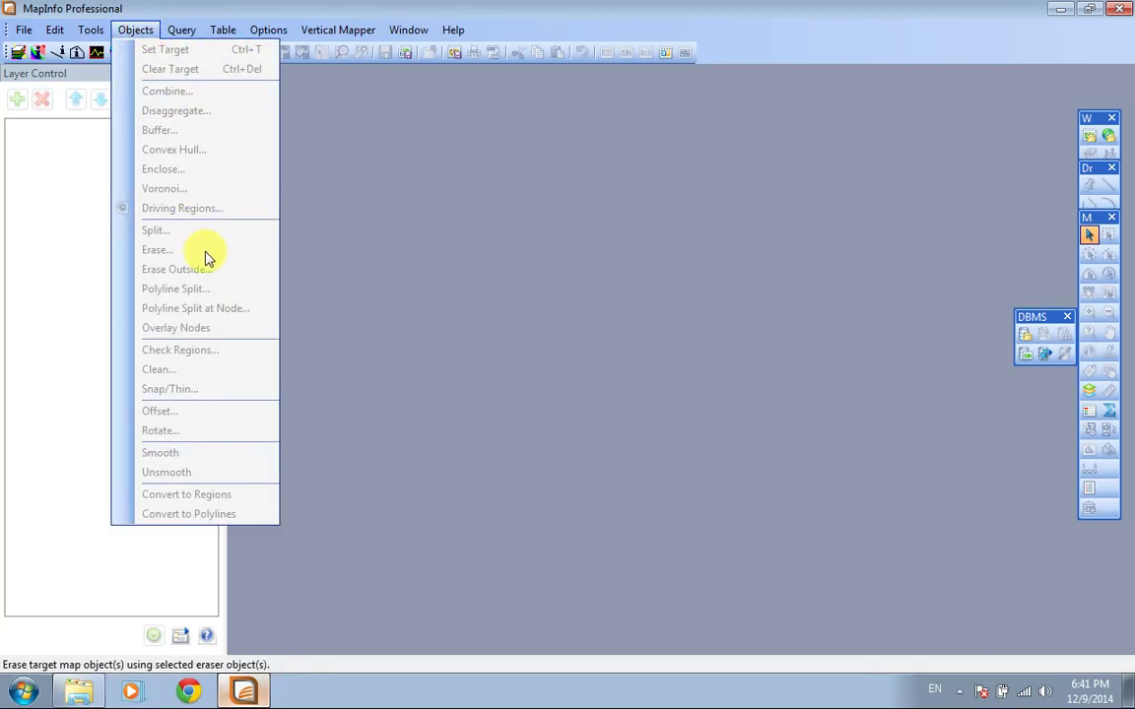
pyautogui.click(302, 532)
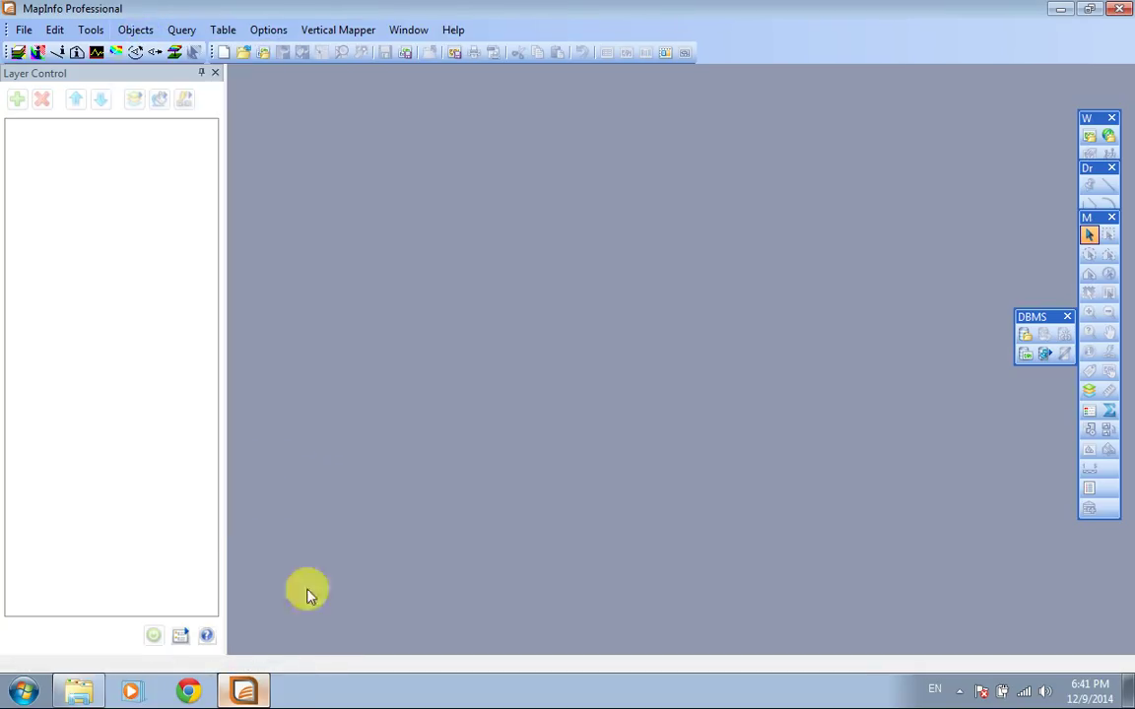
# - Minimize MapInfo to check the GIS MapInfo Tutorial folder on the desktop, then close it
pyautogui.click(247, 696)
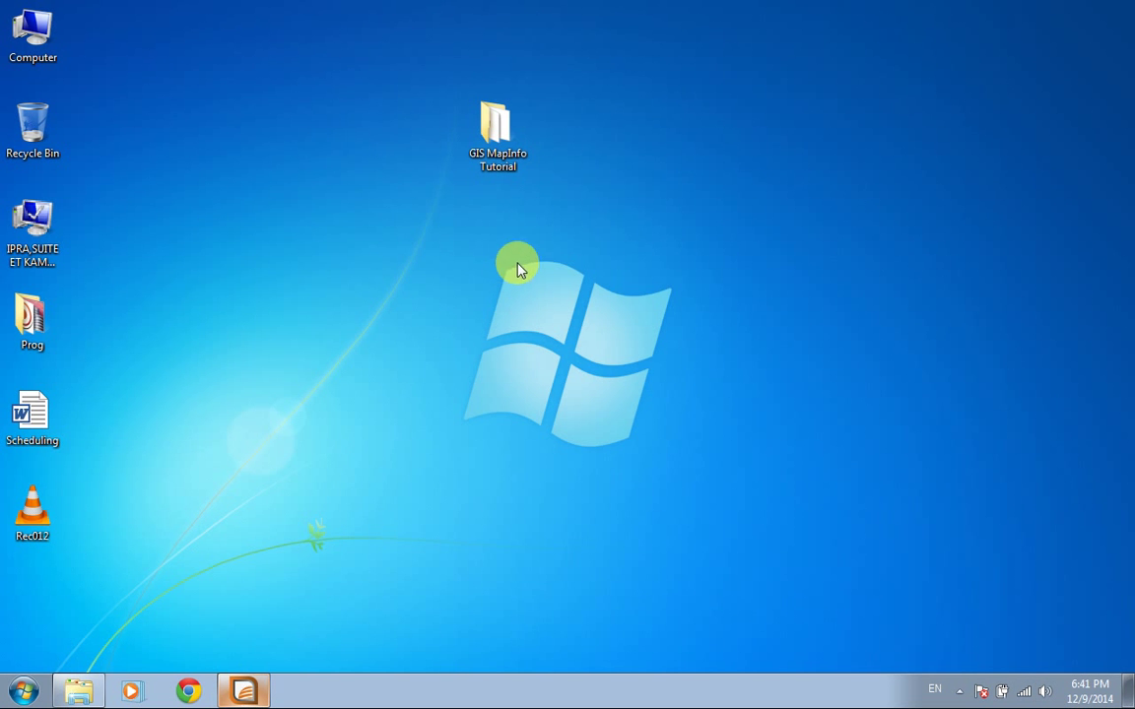
pyautogui.doubleClick(493, 170)
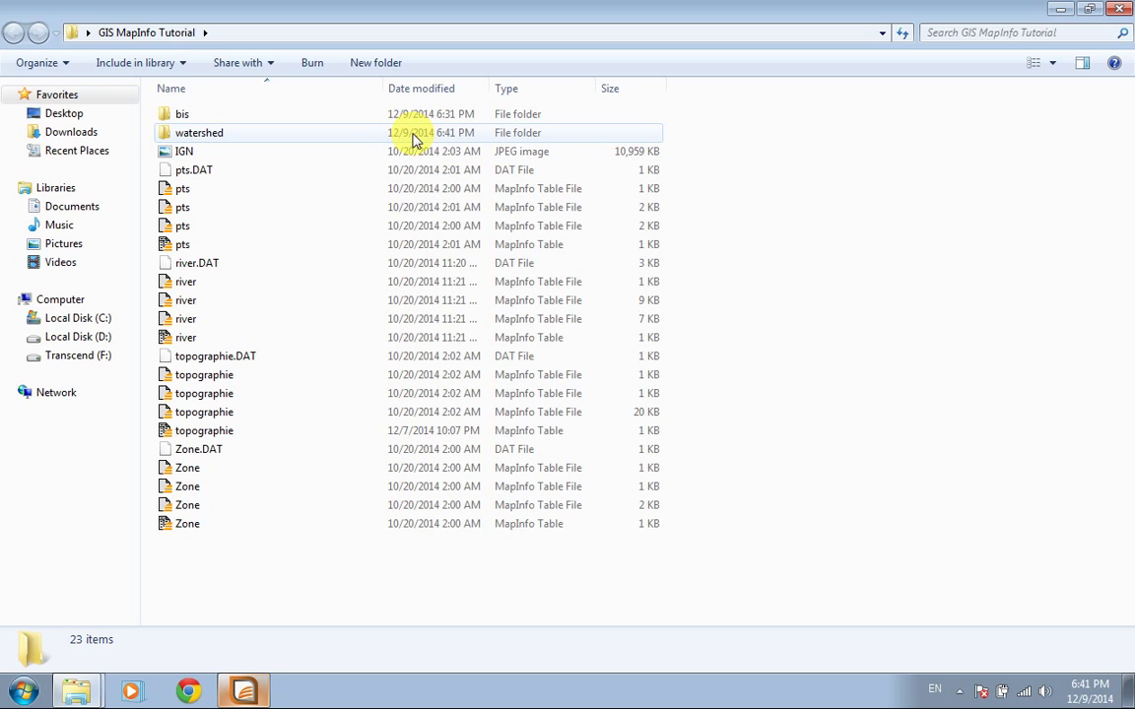
pyautogui.click(1120, 12)
# - Open the WaterShed table from Desktop > GIS MapInfo Tutorial > watershed as a map
pyautogui.click(251, 698)
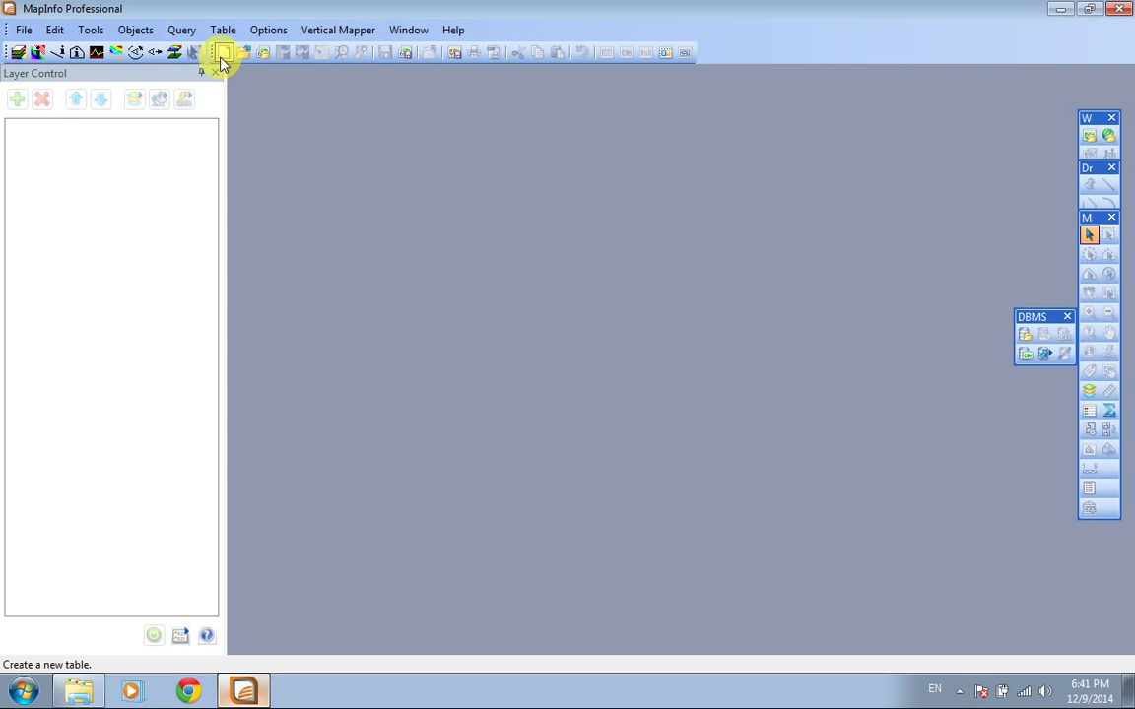
pyautogui.click(242, 53)
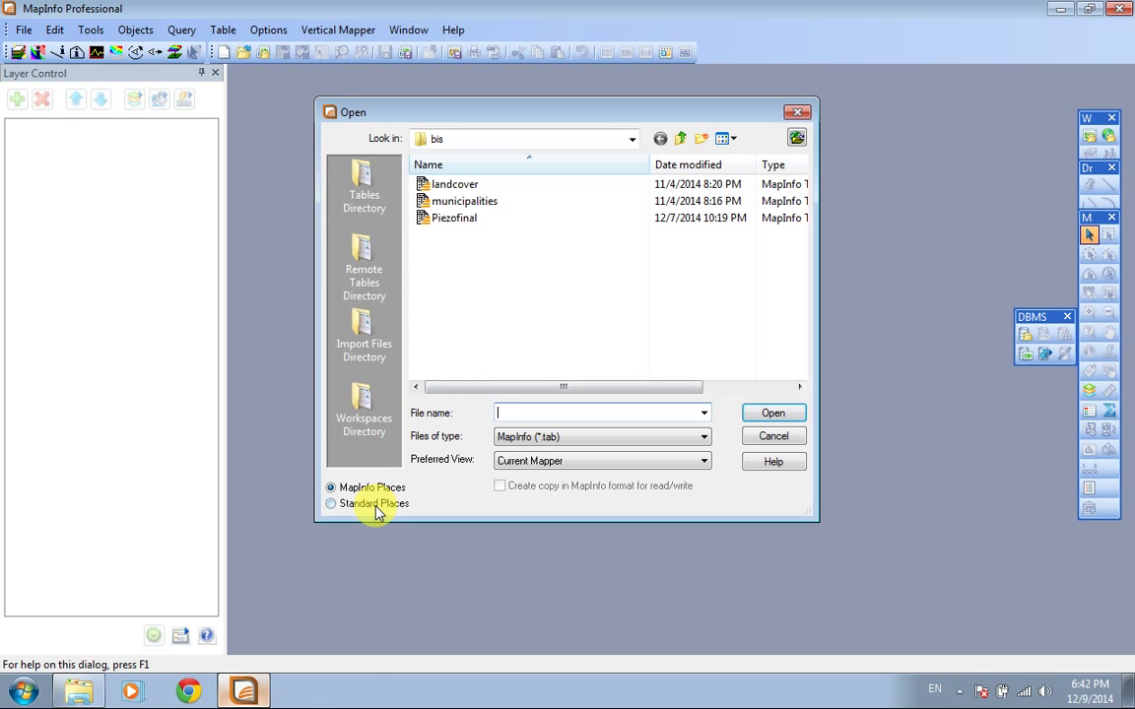
pyautogui.click(374, 506)
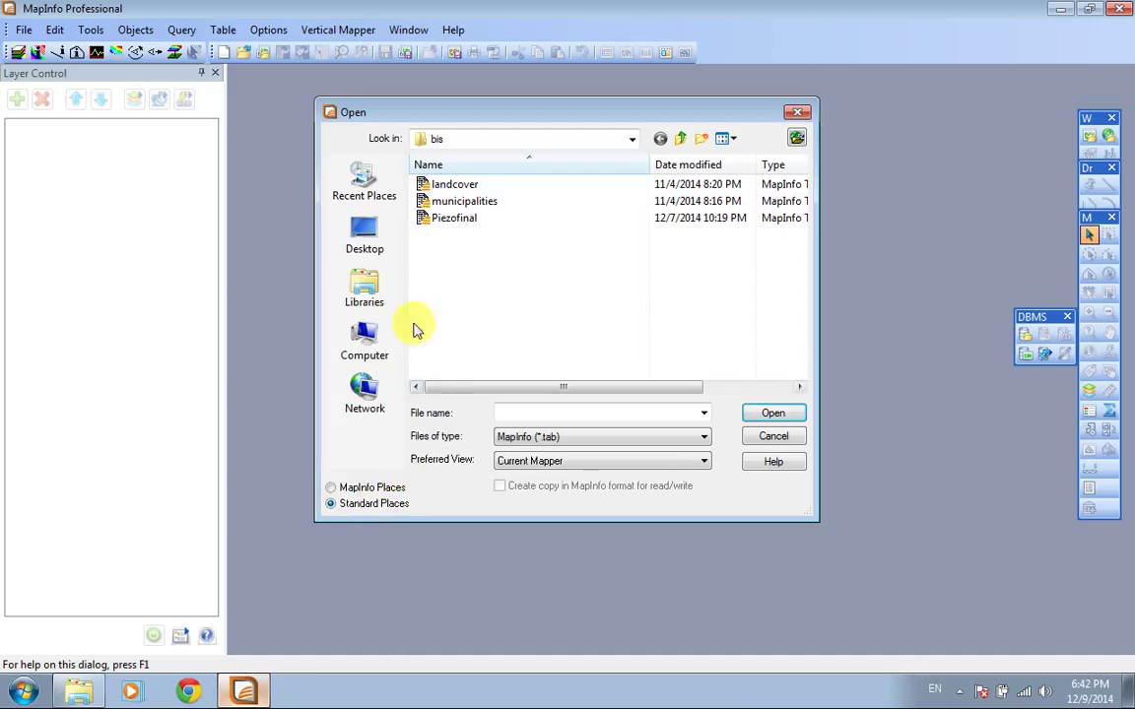
pyautogui.click(371, 254)
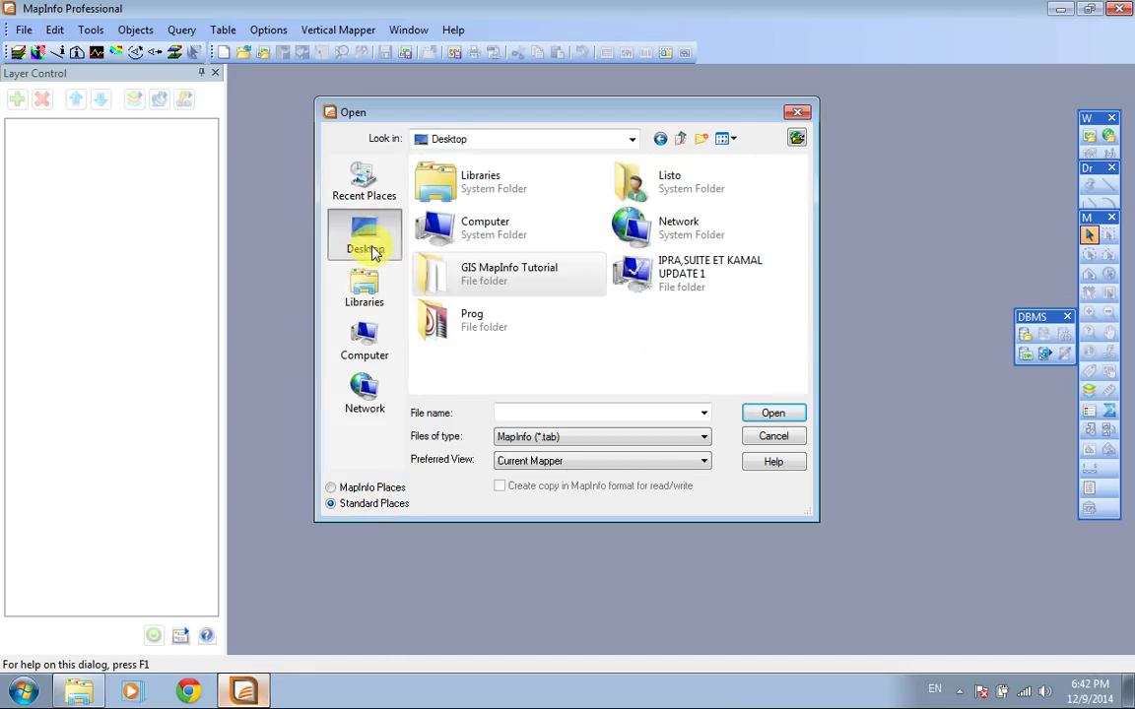
pyautogui.doubleClick(488, 283)
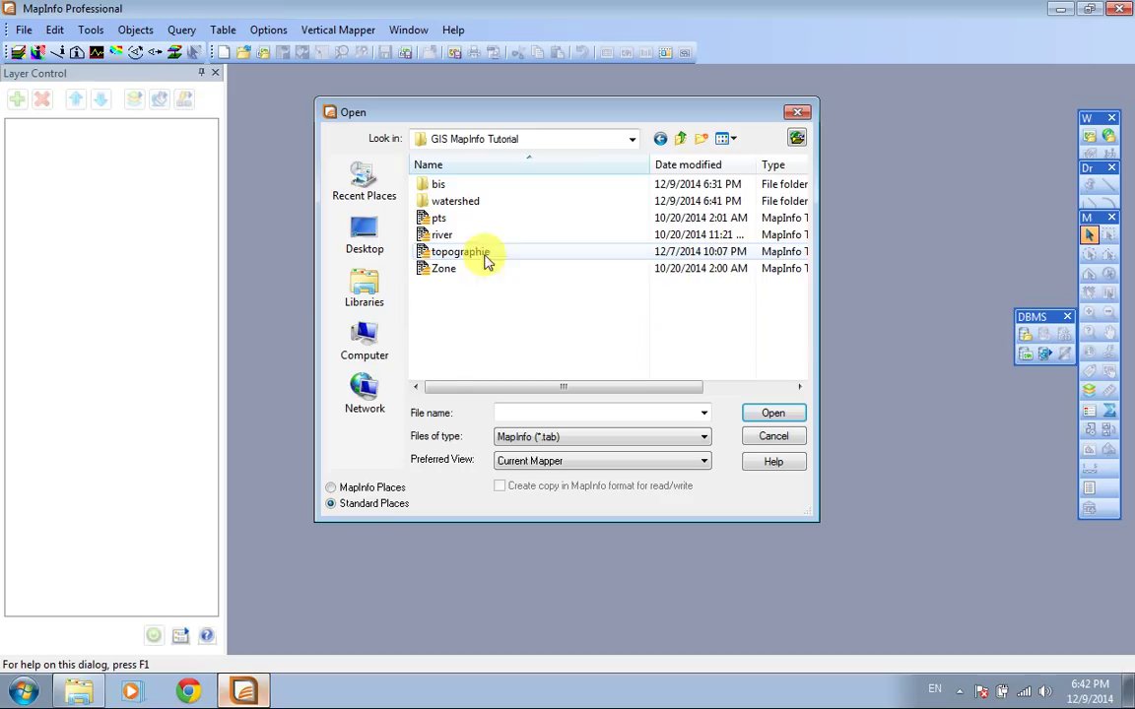
pyautogui.doubleClick(470, 202)
pyautogui.doubleClick(458, 218)
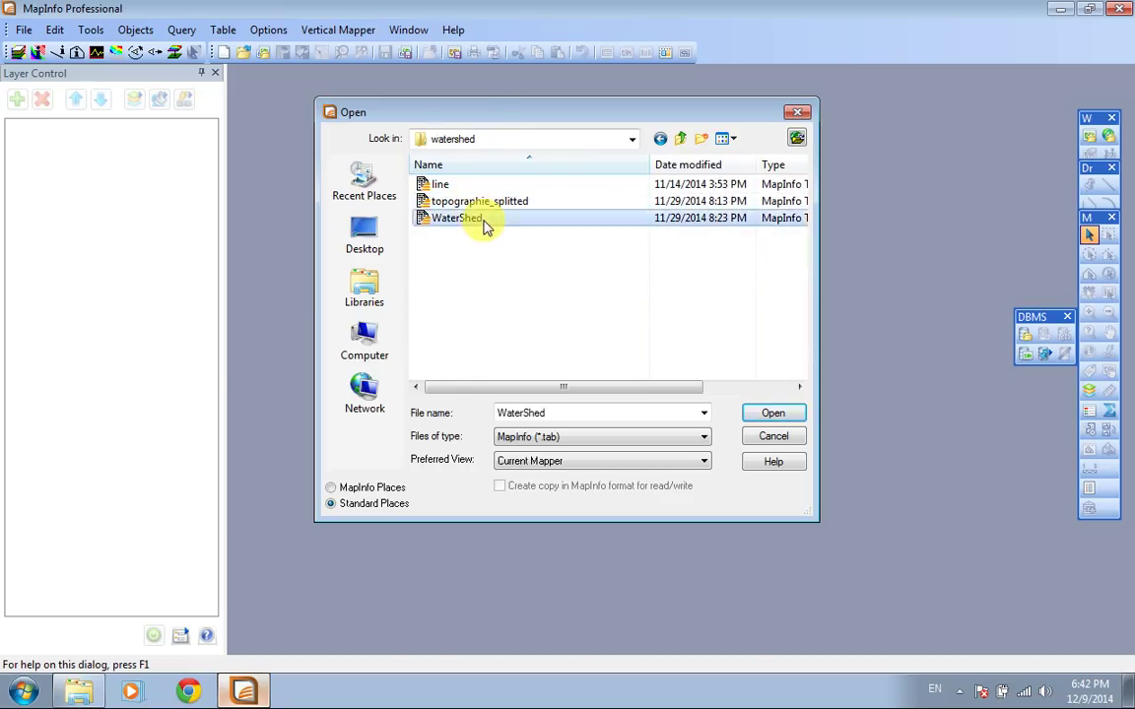
# - Save a copy of the WaterShed table named WaterShed_11
pyautogui.click(24, 30)
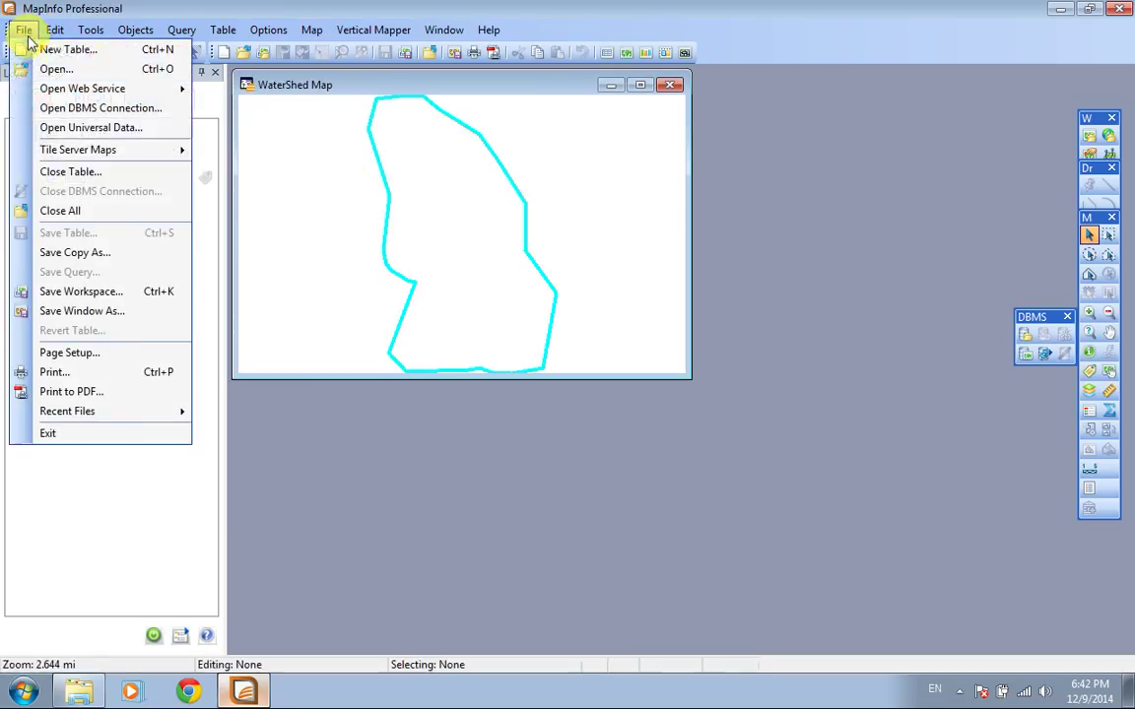
pyautogui.click(115, 251)
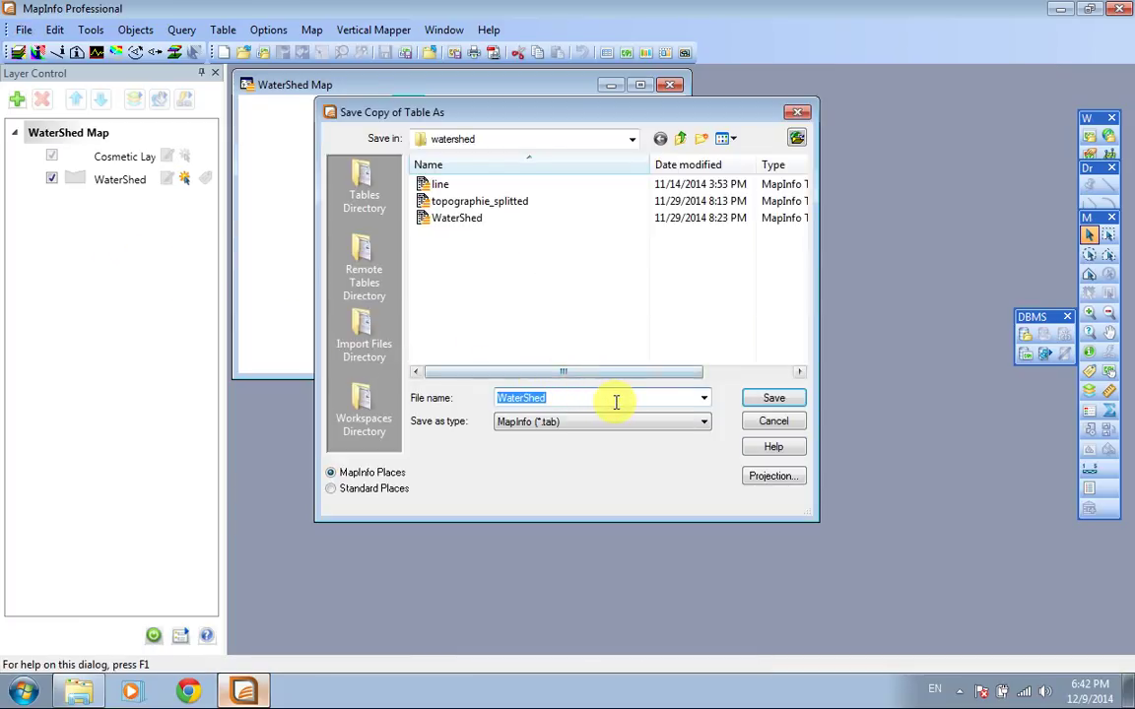
pyautogui.click(614, 401)
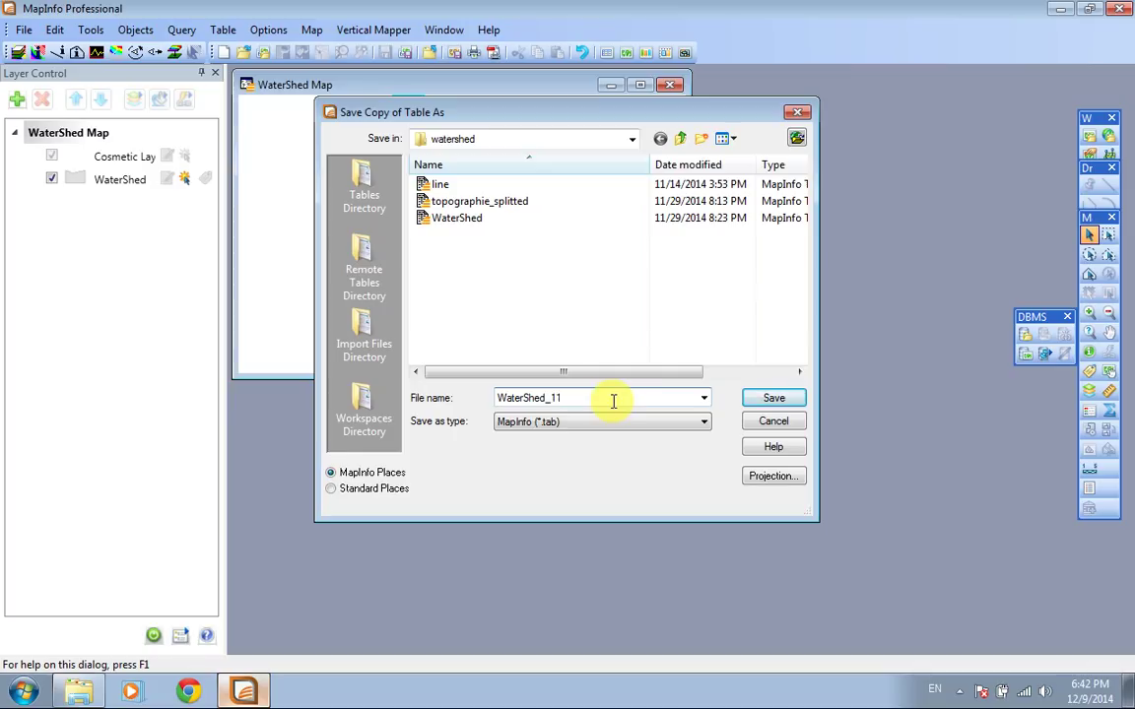
pyautogui.click(779, 402)
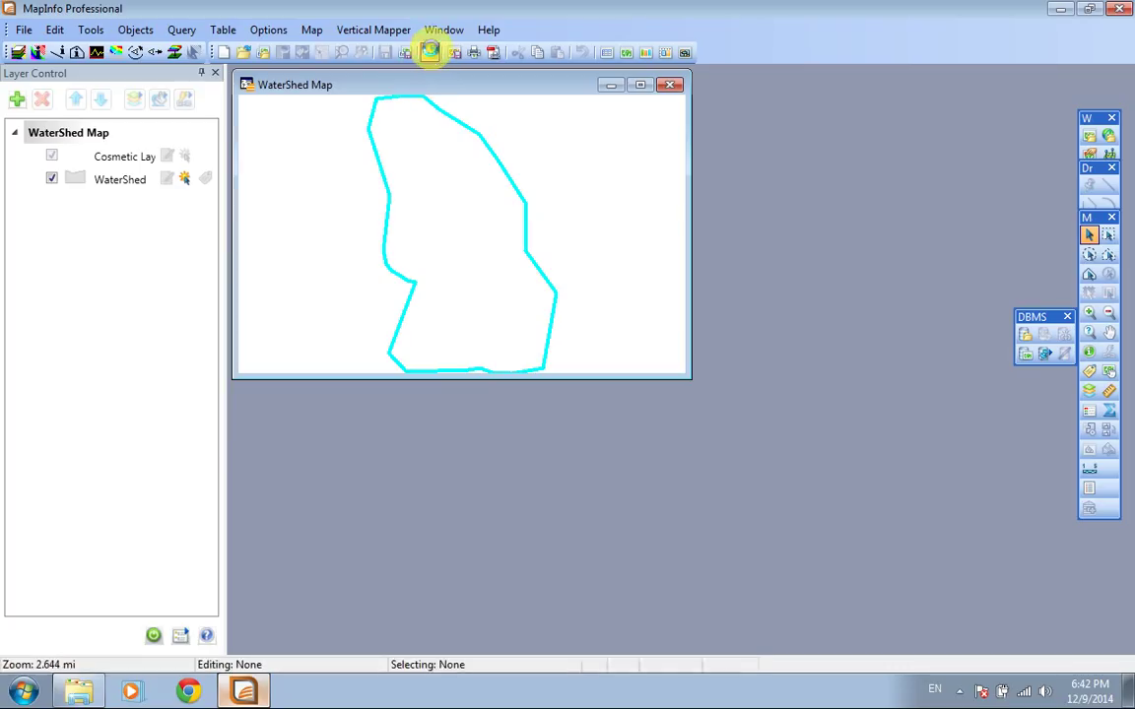
# - Close the WaterShed table and open the WaterShed_11 copy instead
pyautogui.click(429, 51)
pyautogui.click(248, 55)
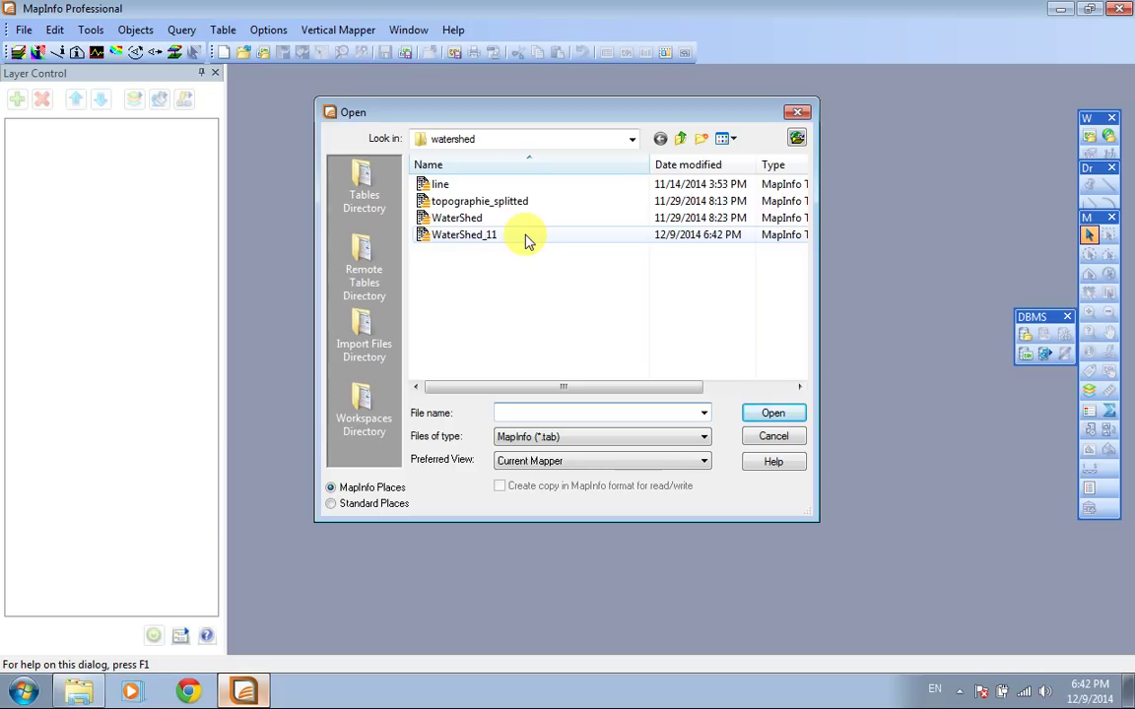
pyautogui.doubleClick(525, 236)
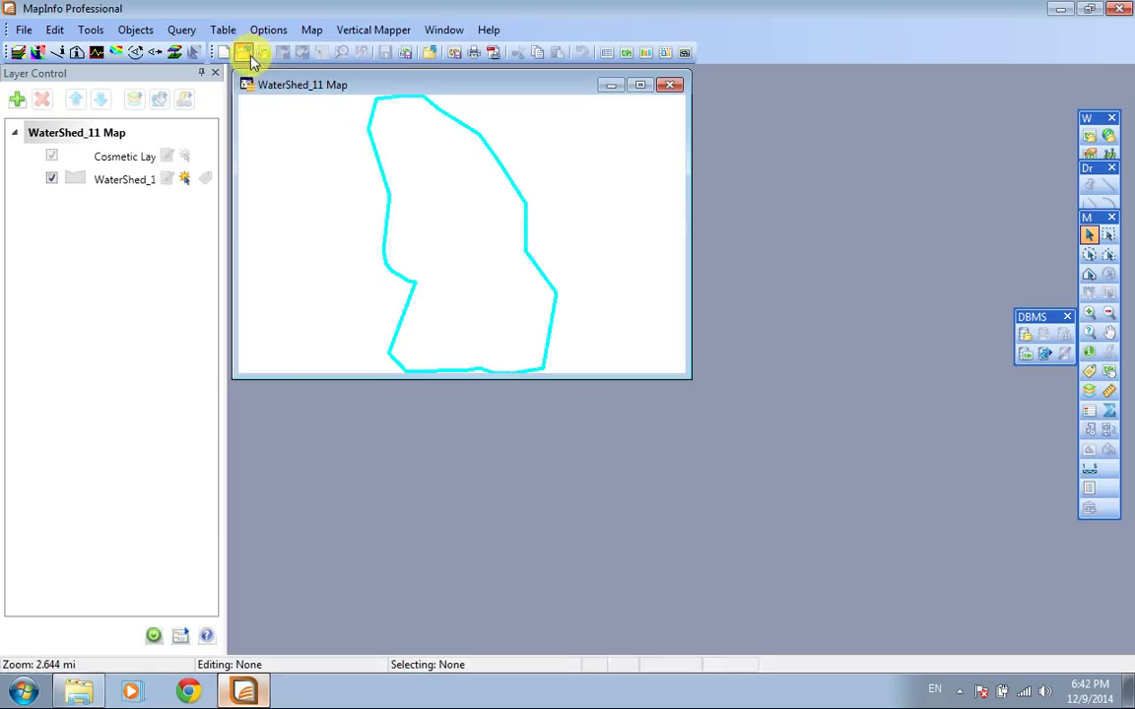
# - Add the landcover table from the bis folder to the map and maximize the map window
pyautogui.click(246, 55)
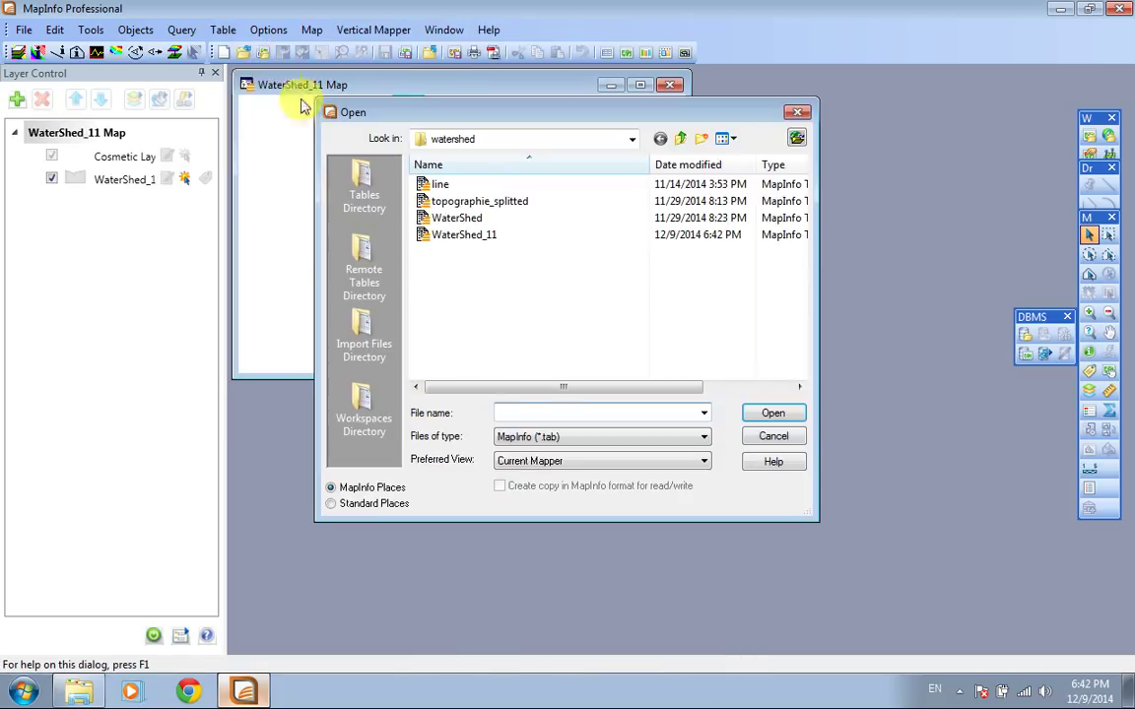
pyautogui.click(680, 140)
pyautogui.doubleClick(463, 188)
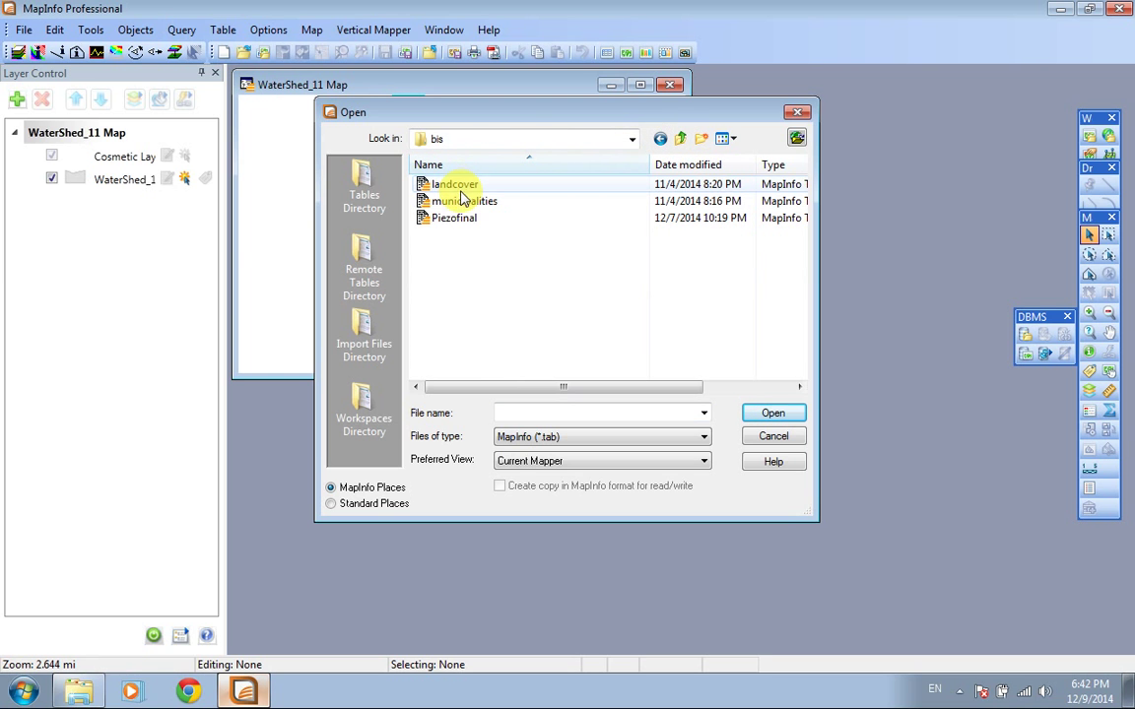
pyautogui.doubleClick(463, 186)
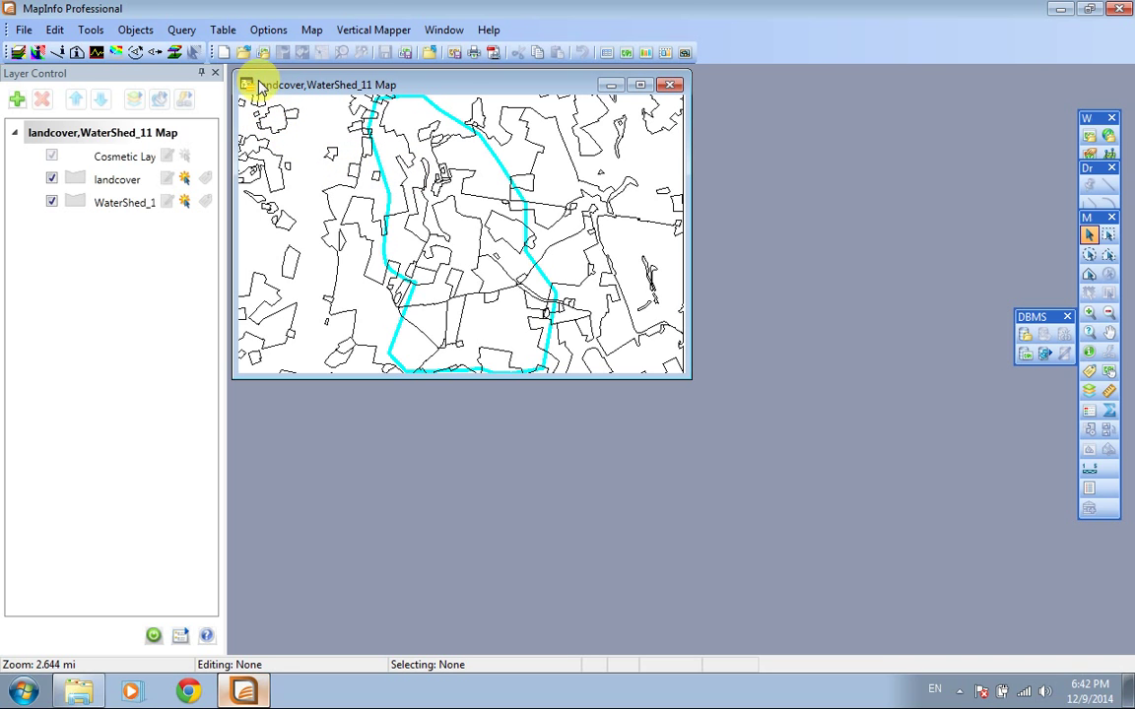
pyautogui.doubleClick(562, 84)
pyautogui.scroll(-2, 678, 273)
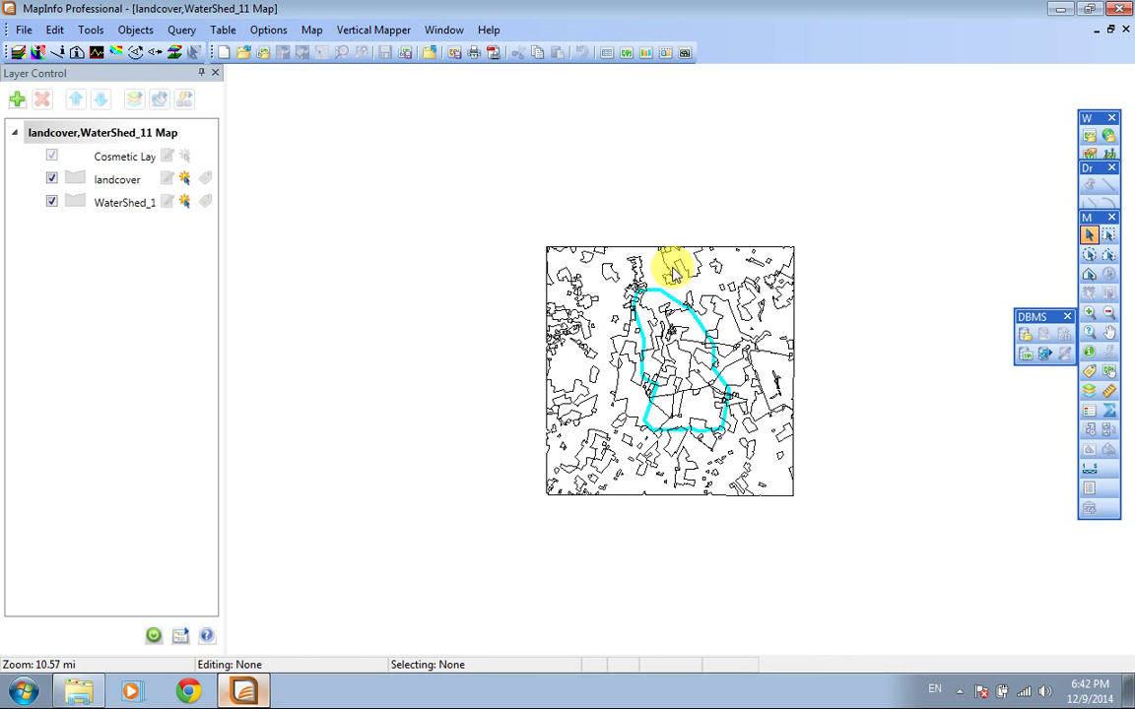
pyautogui.scroll(1, 514, 207)
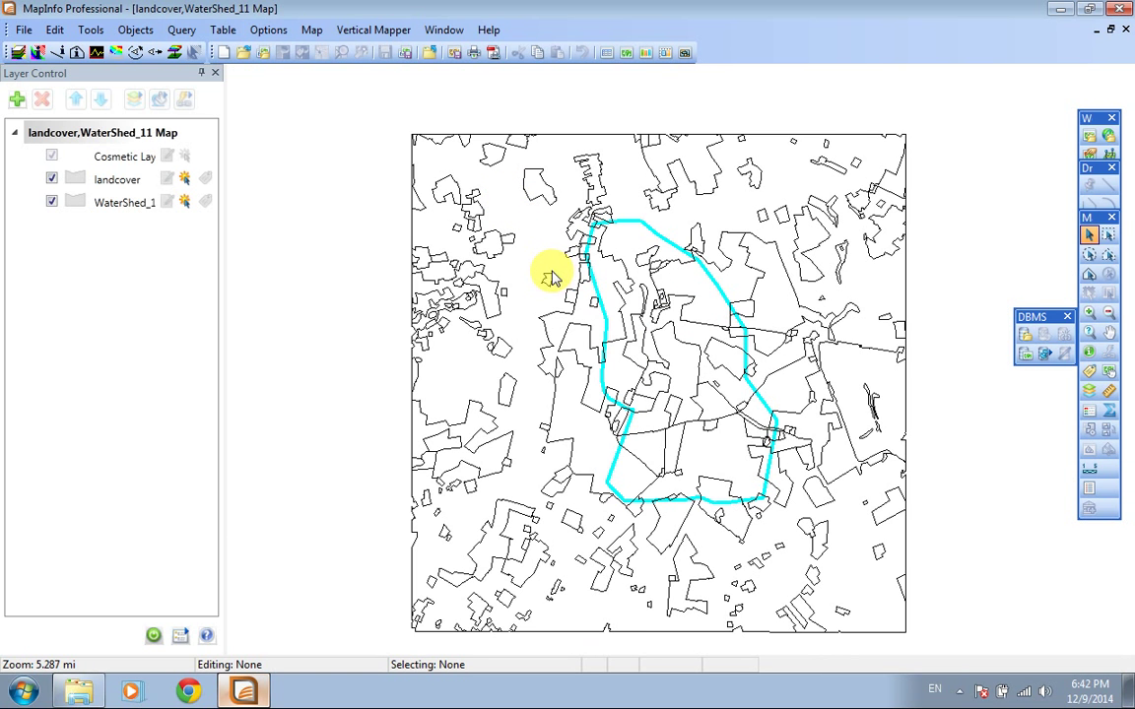
# - Make landcover editable, select all its objects, and set them as the editing target
pyautogui.click(260, 666)
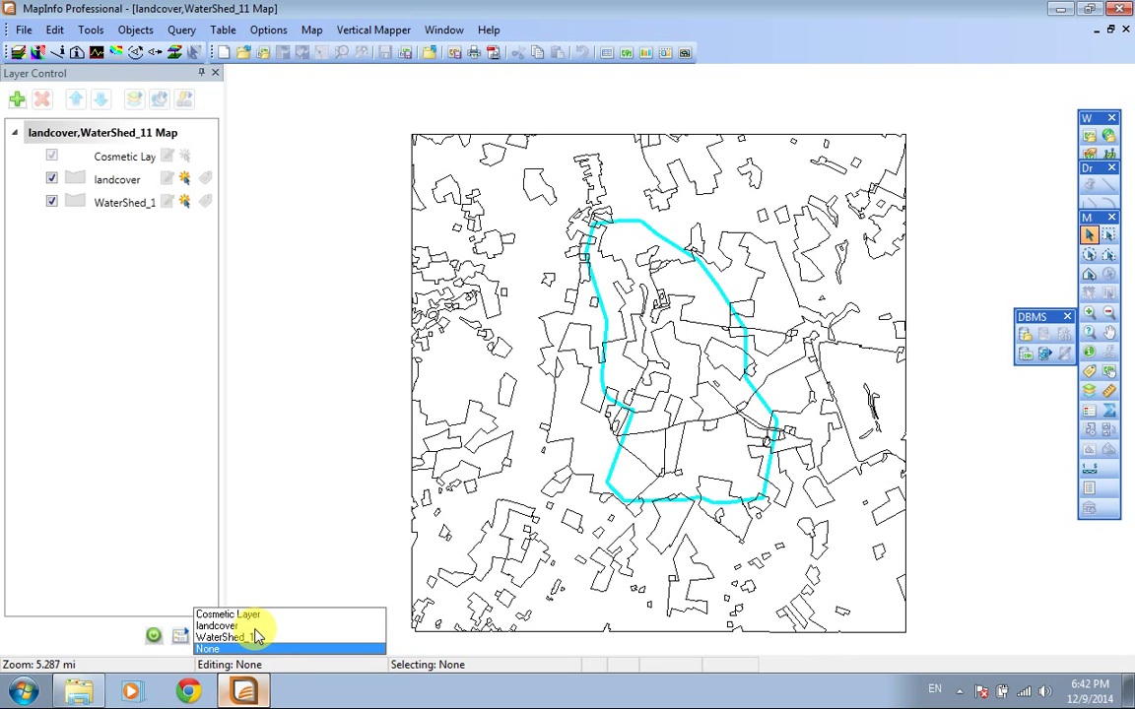
pyautogui.click(254, 627)
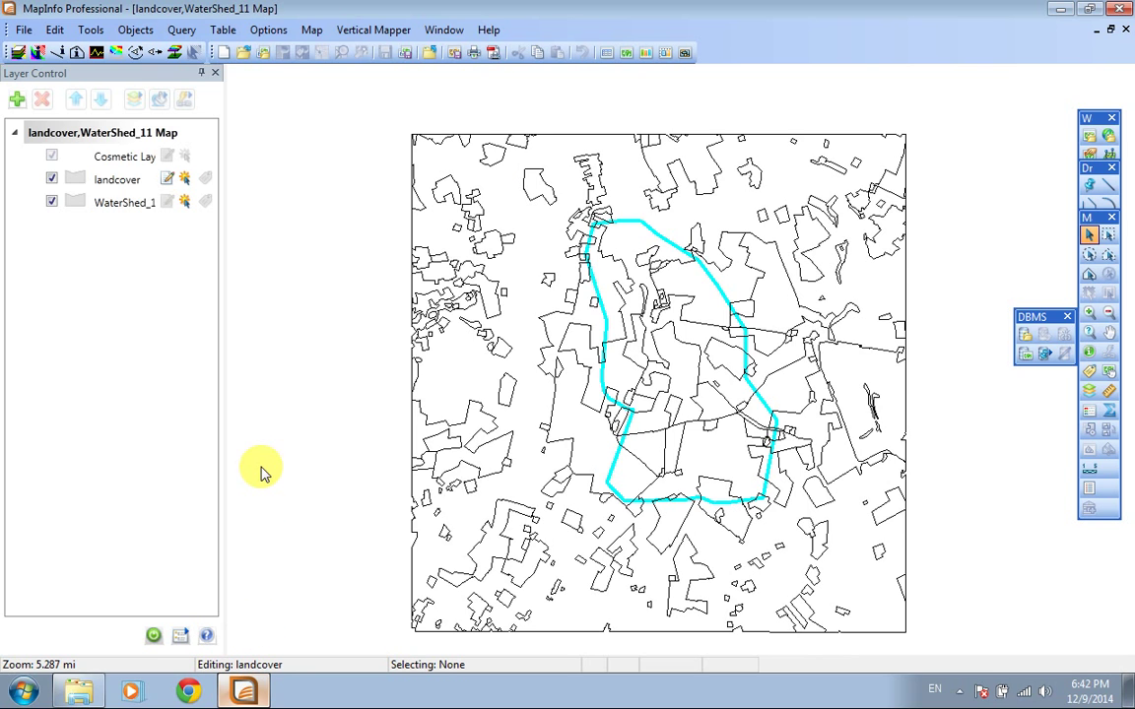
pyautogui.click(179, 31)
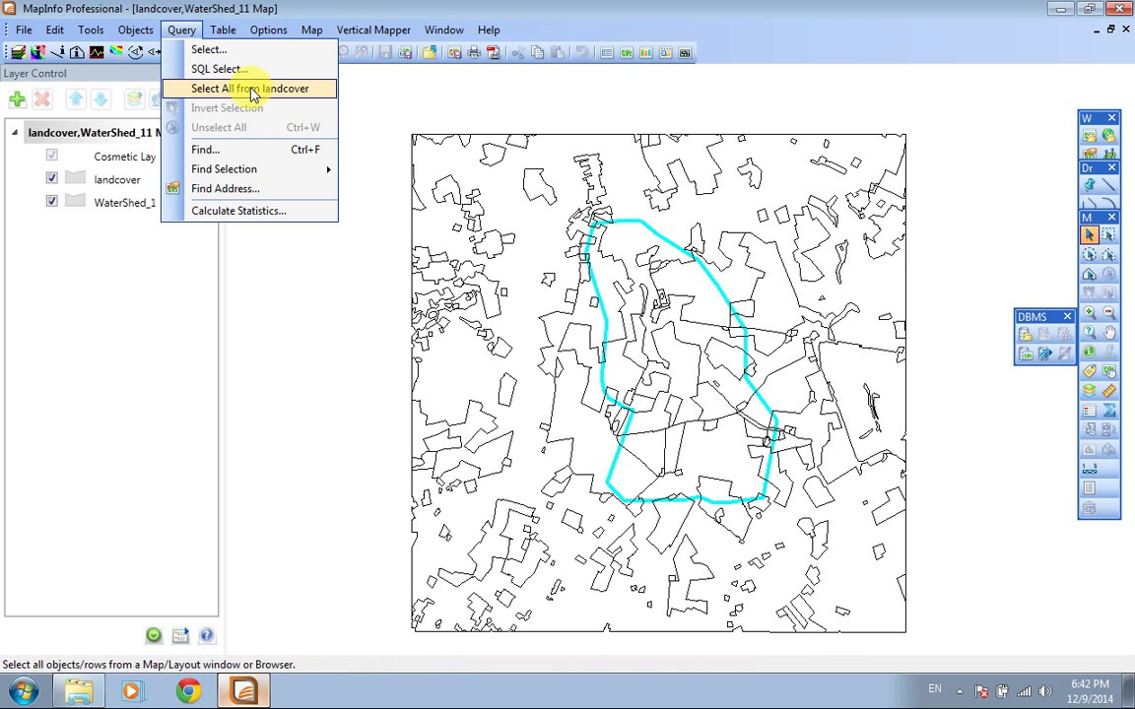
pyautogui.click(247, 87)
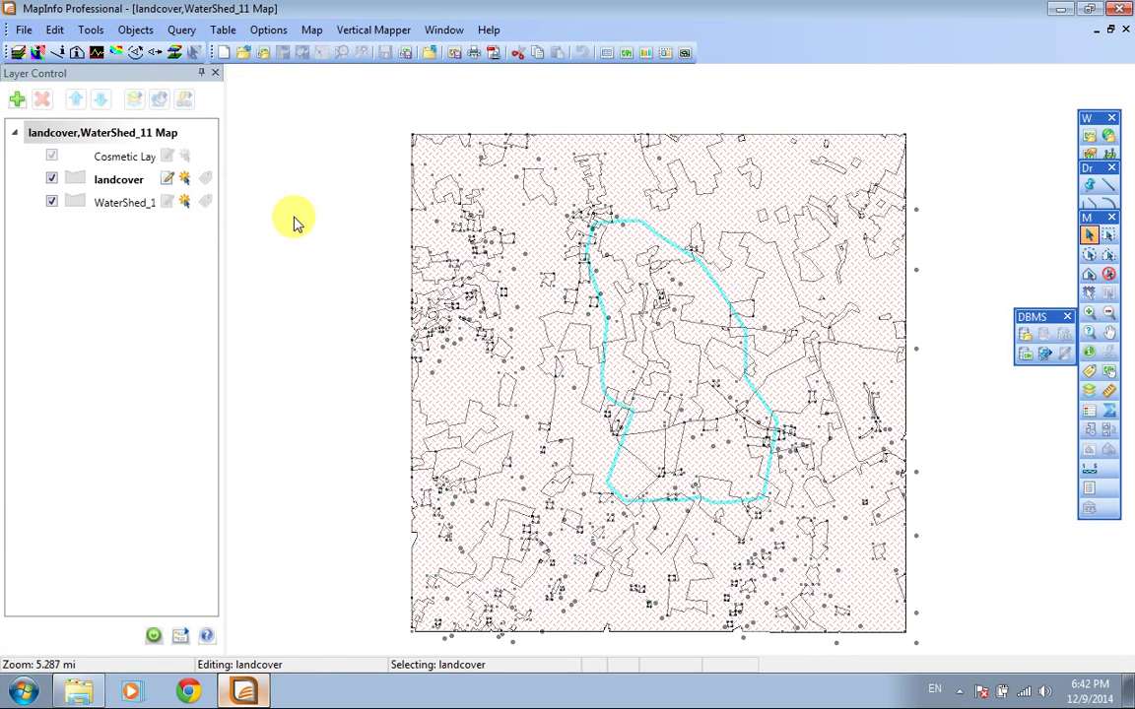
pyautogui.click(134, 30)
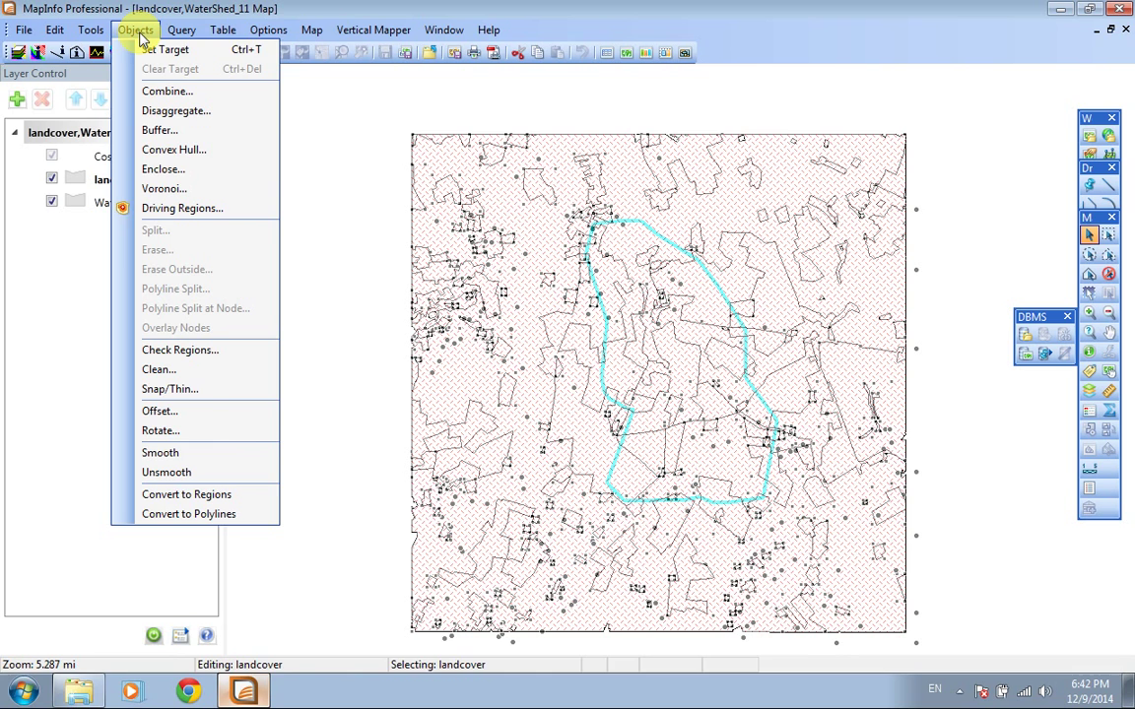
pyautogui.click(147, 50)
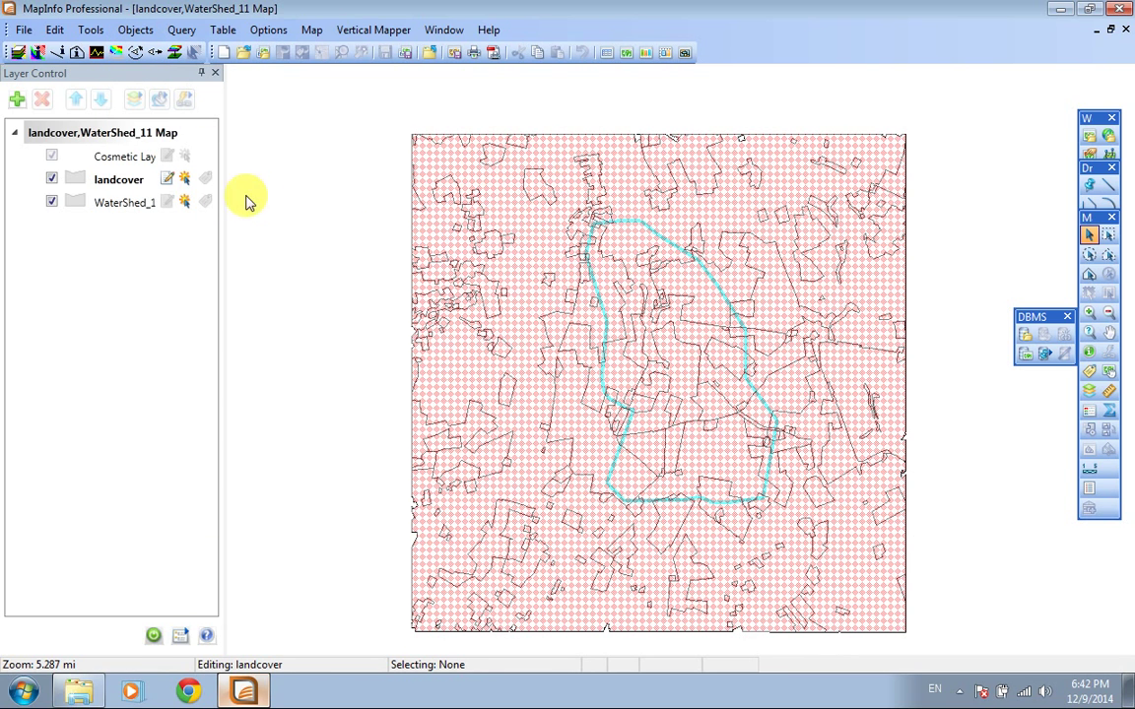
# - Select the landcover layer entry and check the map's right-click options without choosing any
pyautogui.click(183, 178)
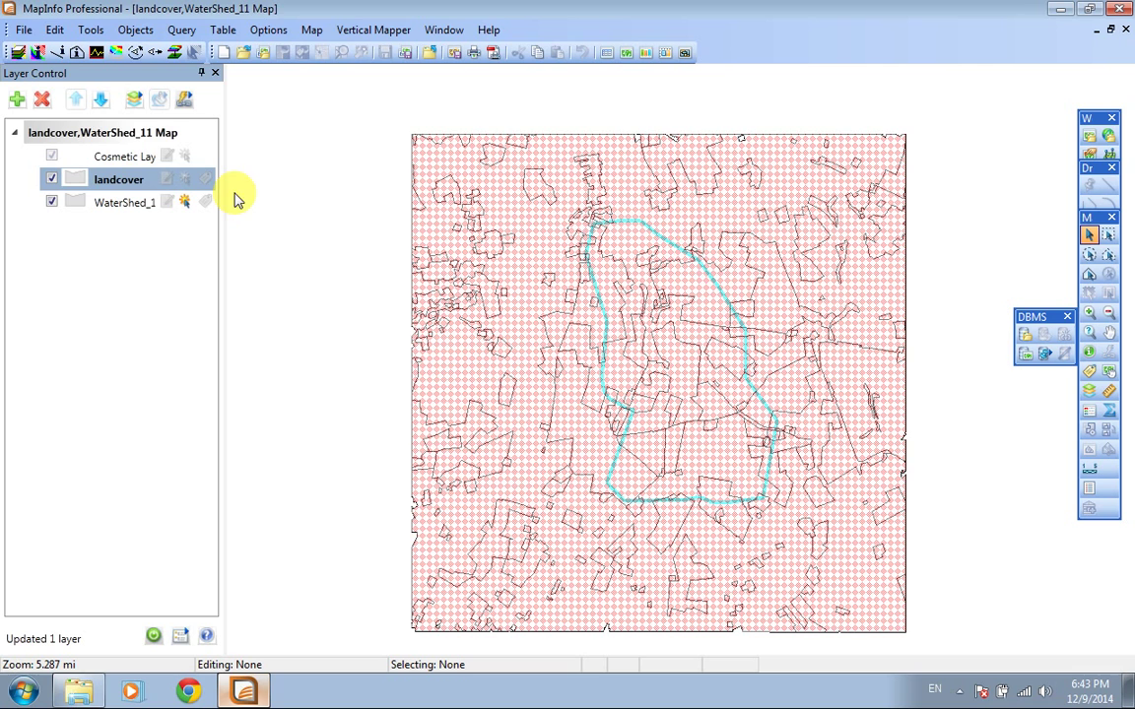
pyautogui.rightClick(268, 188)
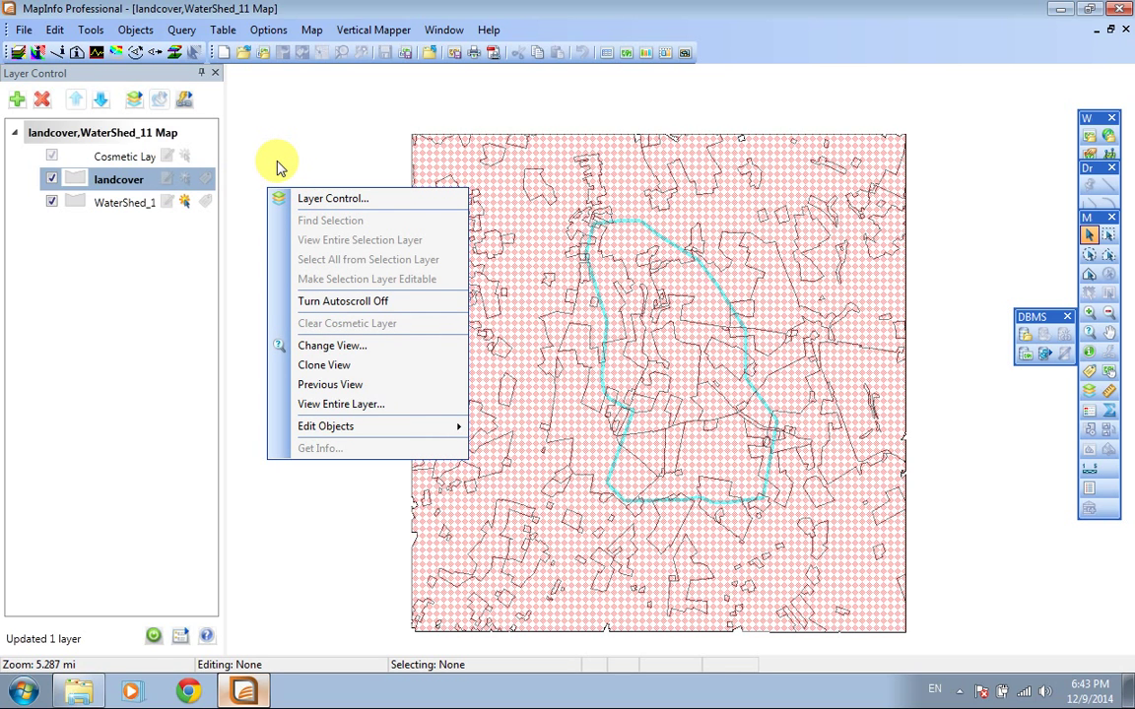
pyautogui.rightClick(277, 162)
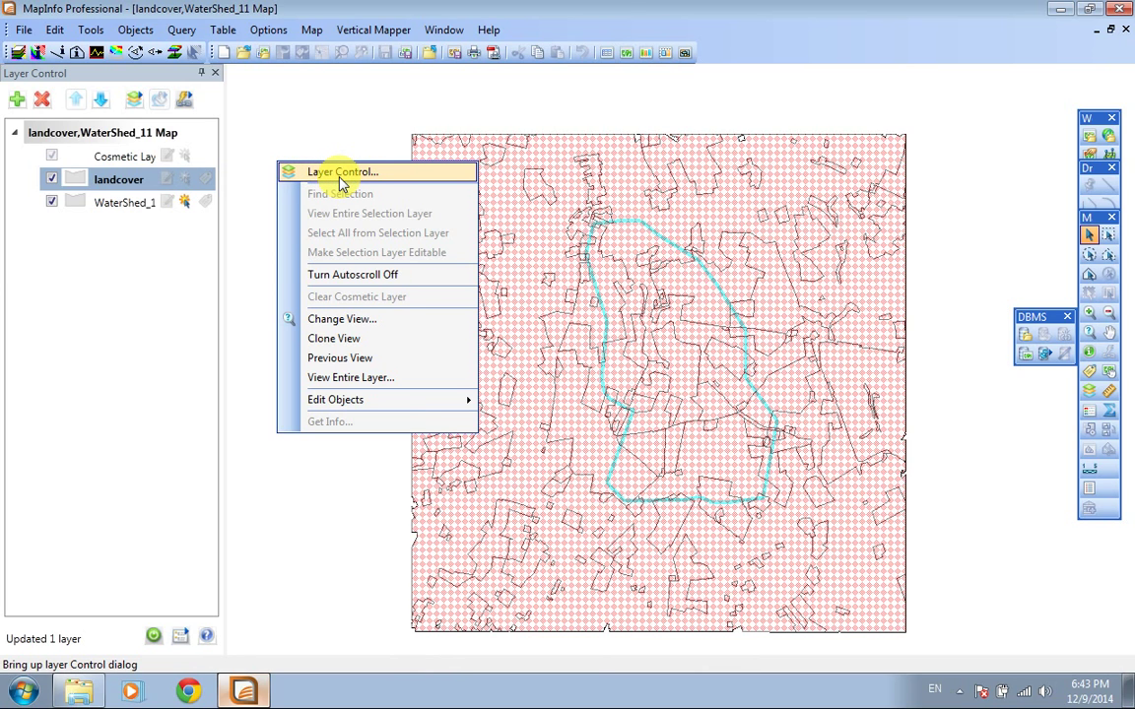
pyautogui.click(305, 148)
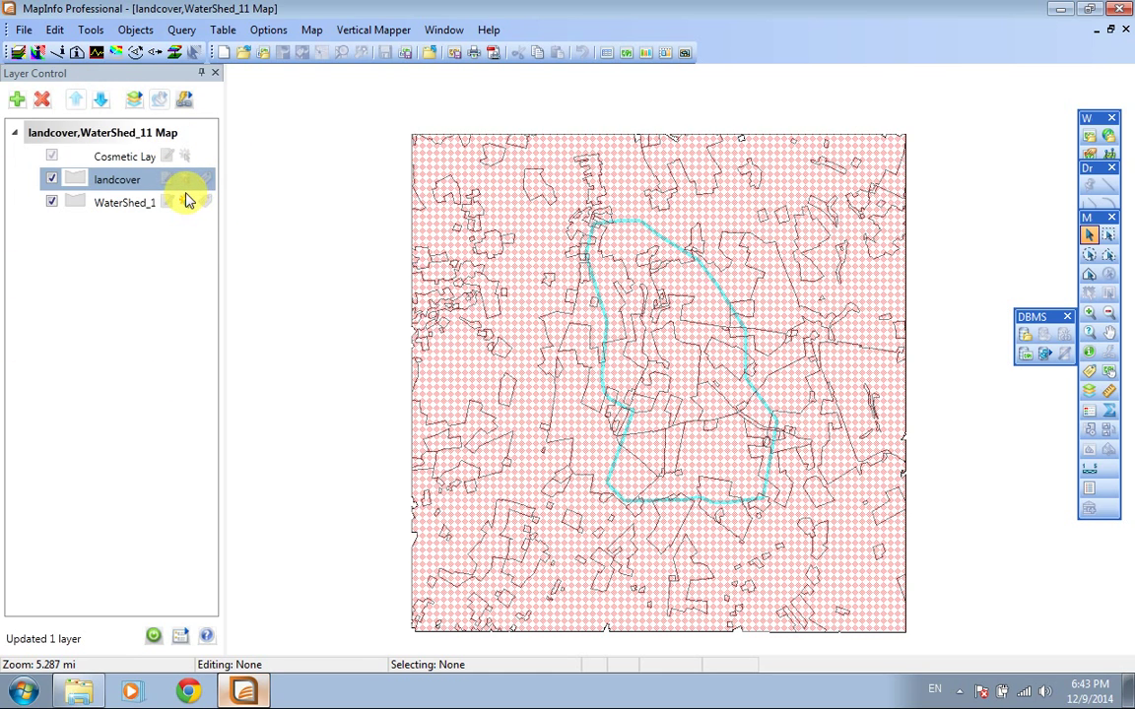
# - Select the WaterShed_11 polygon as the cutter and make landcover editable again
pyautogui.click(643, 304)
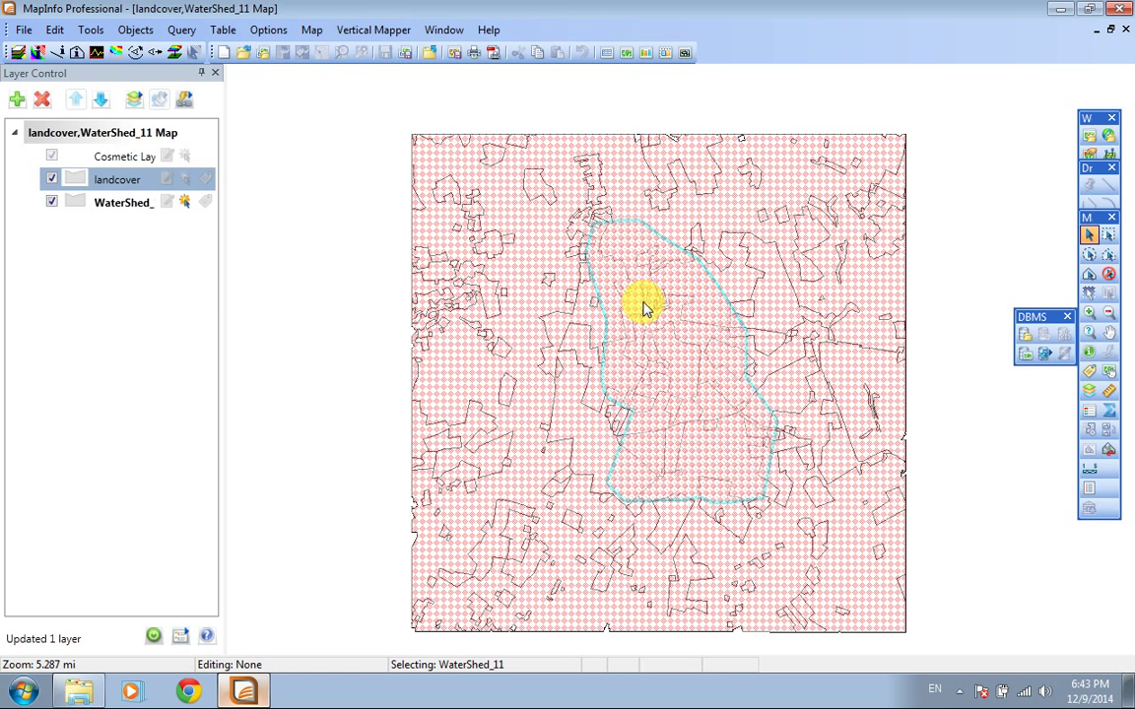
pyautogui.click(186, 205)
pyautogui.click(182, 183)
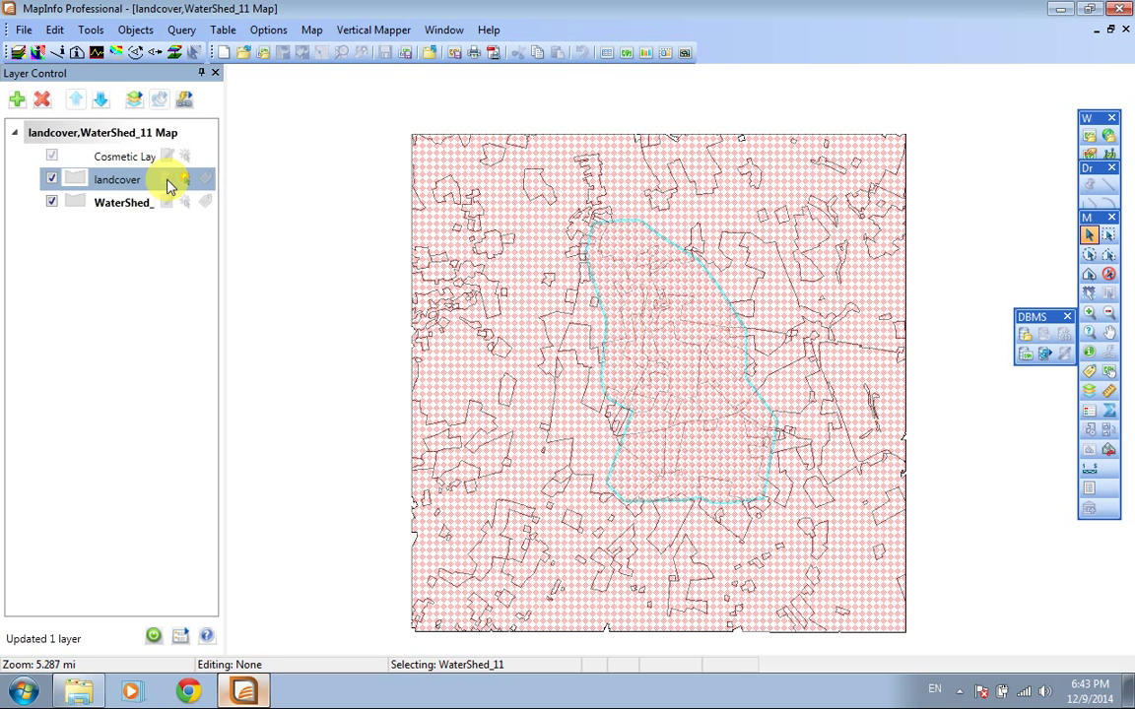
# - Run Erase Outside with Value disaggregation for attributes, then clear the map selection
pyautogui.click(133, 29)
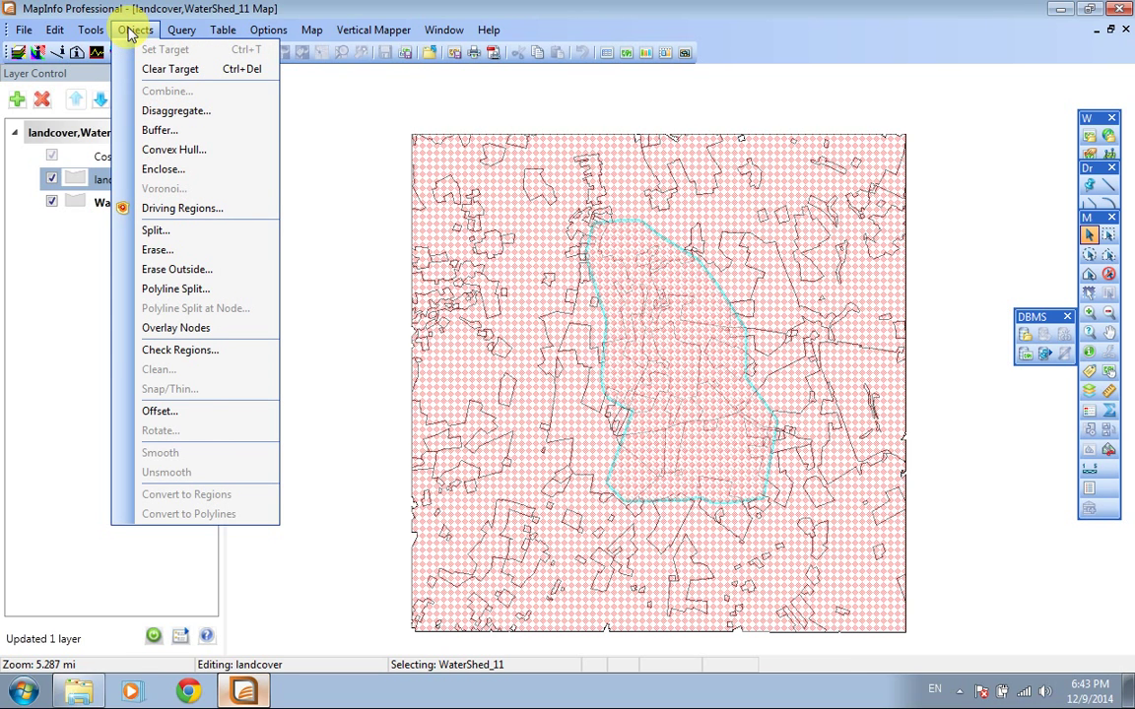
pyautogui.click(183, 270)
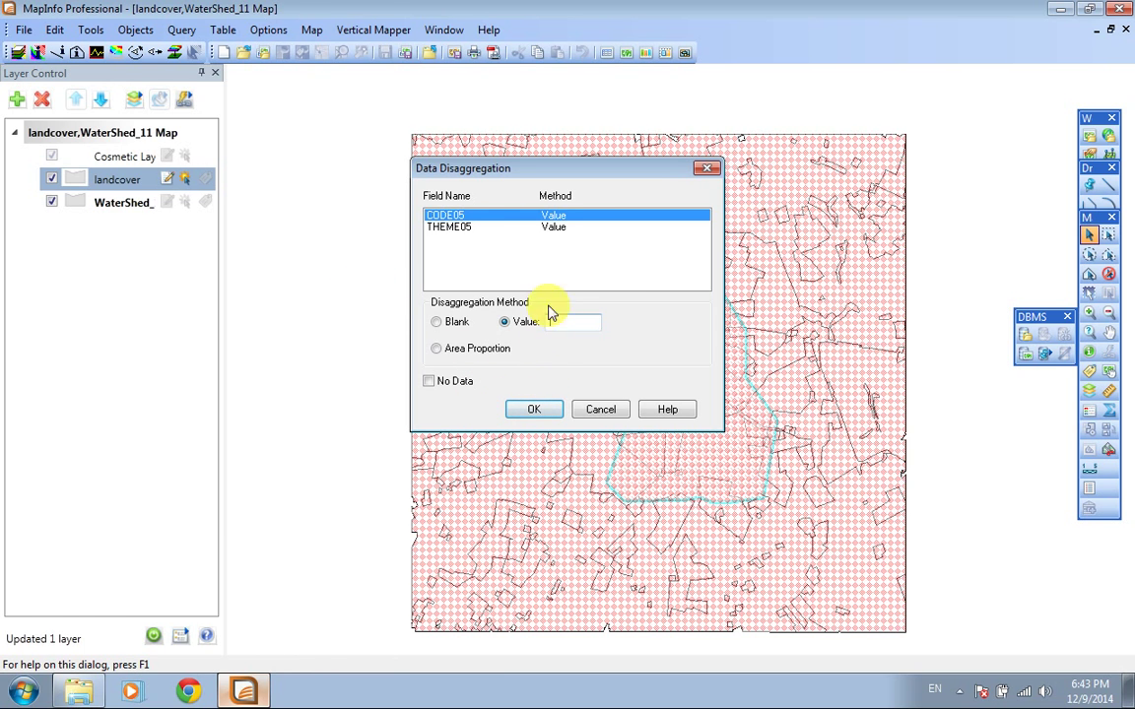
pyautogui.write('1')
pyautogui.click(534, 410)
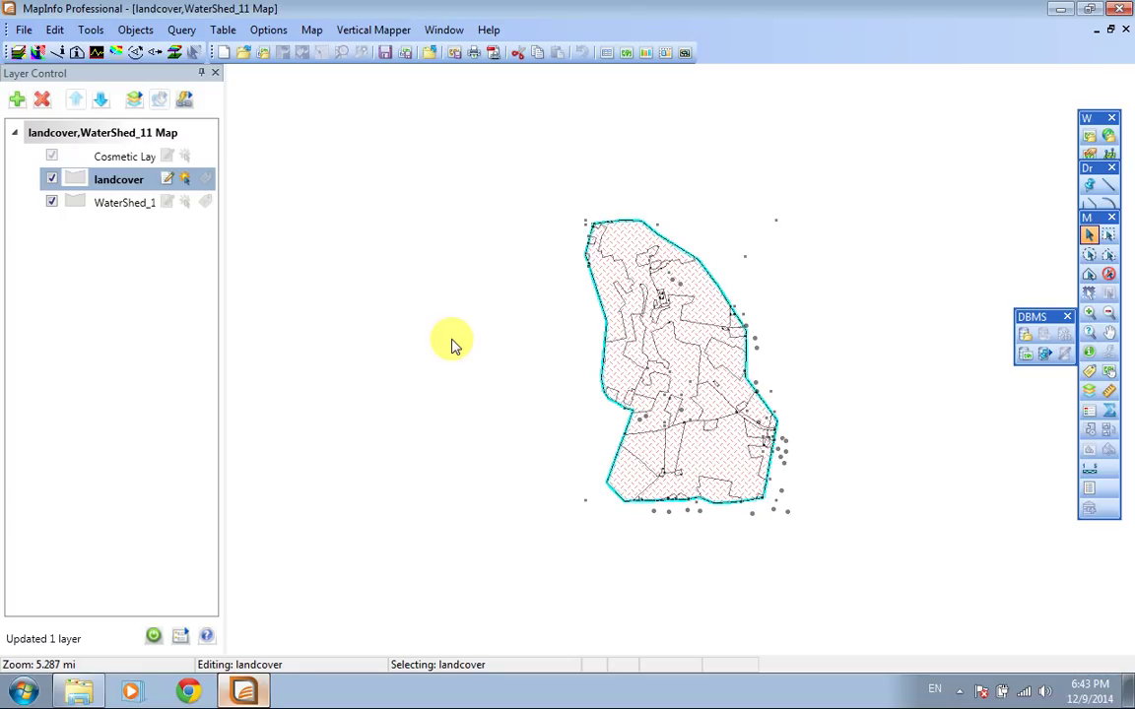
pyautogui.click(408, 305)
# - Save a copy of the landcover table under the name landcover_inside_watershed
pyautogui.click(23, 29)
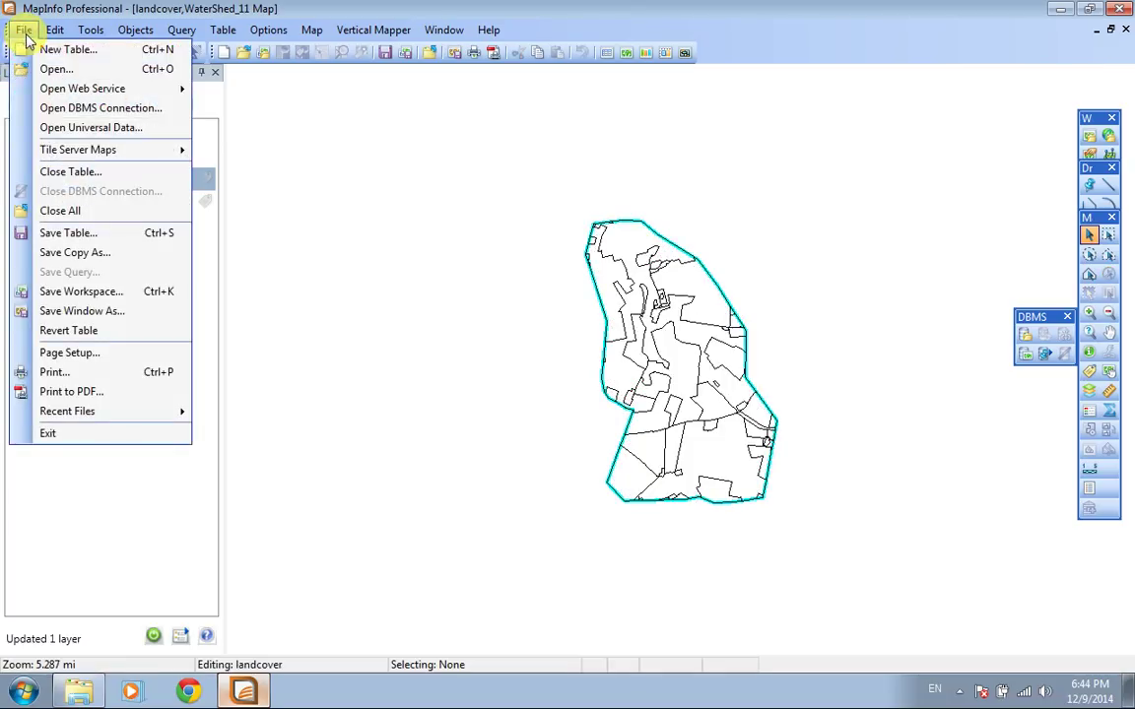
pyautogui.click(79, 252)
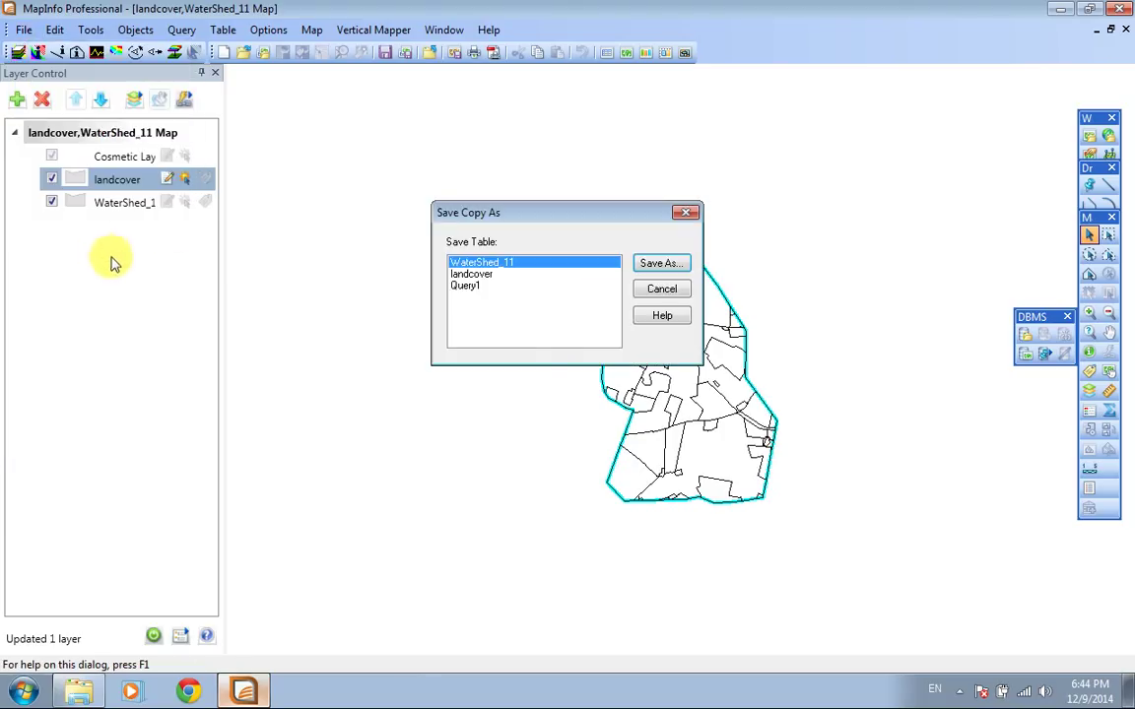
pyautogui.click(498, 275)
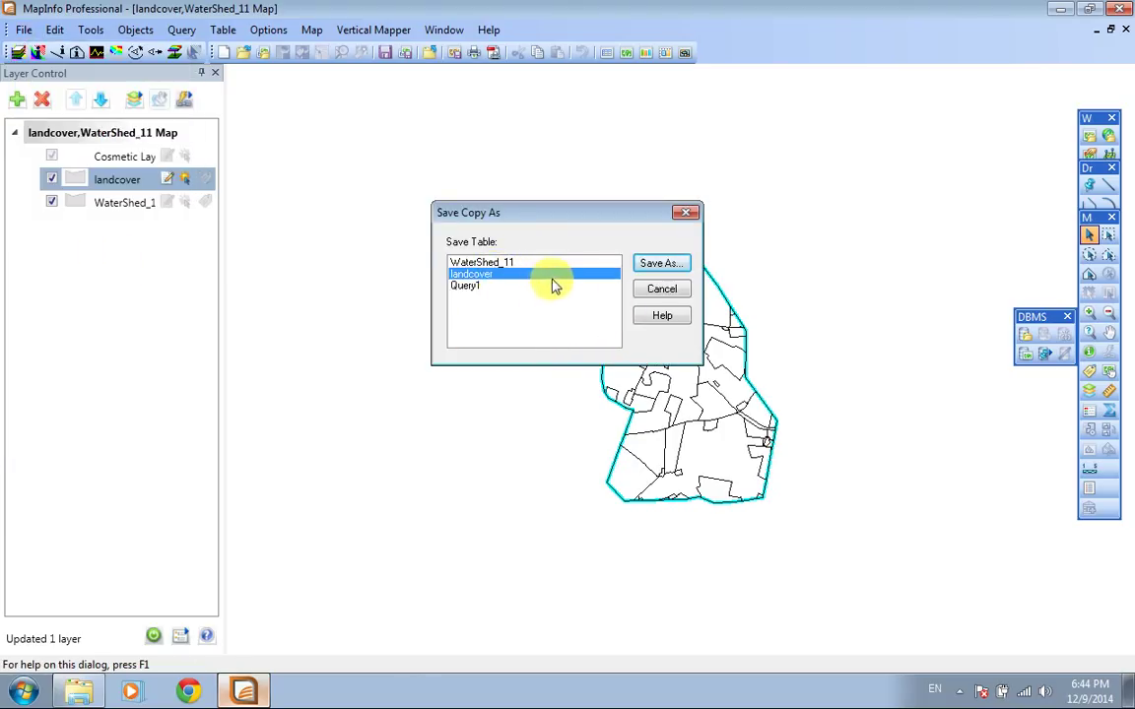
pyautogui.click(654, 265)
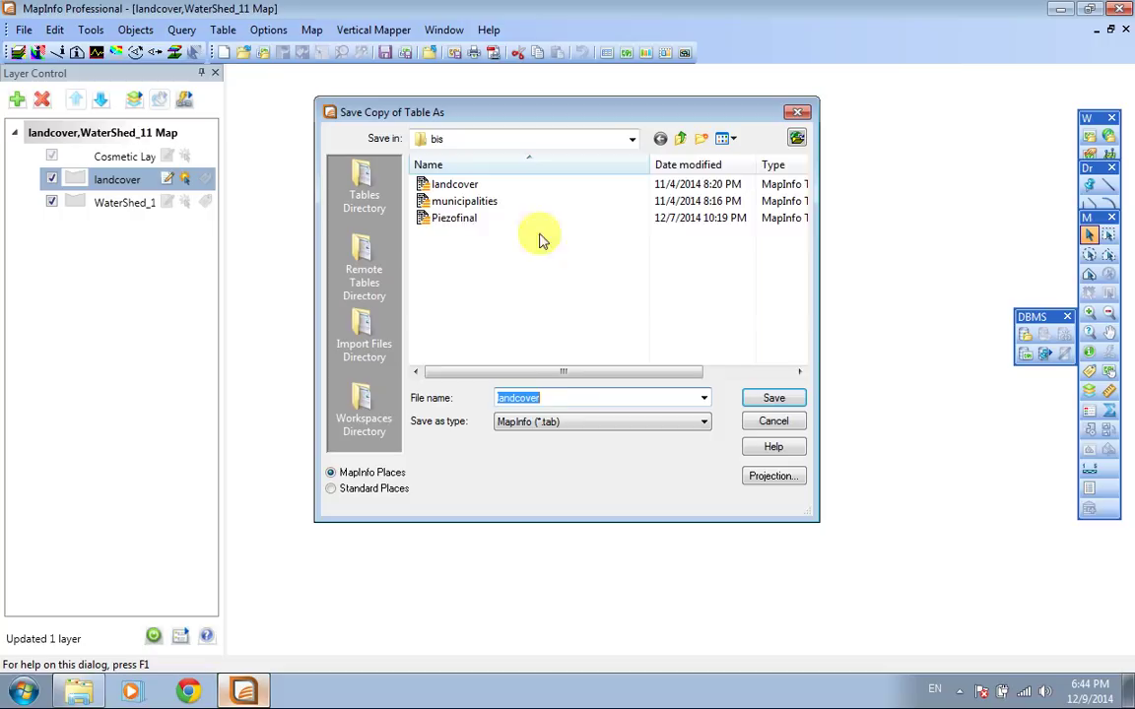
pyautogui.click(569, 402)
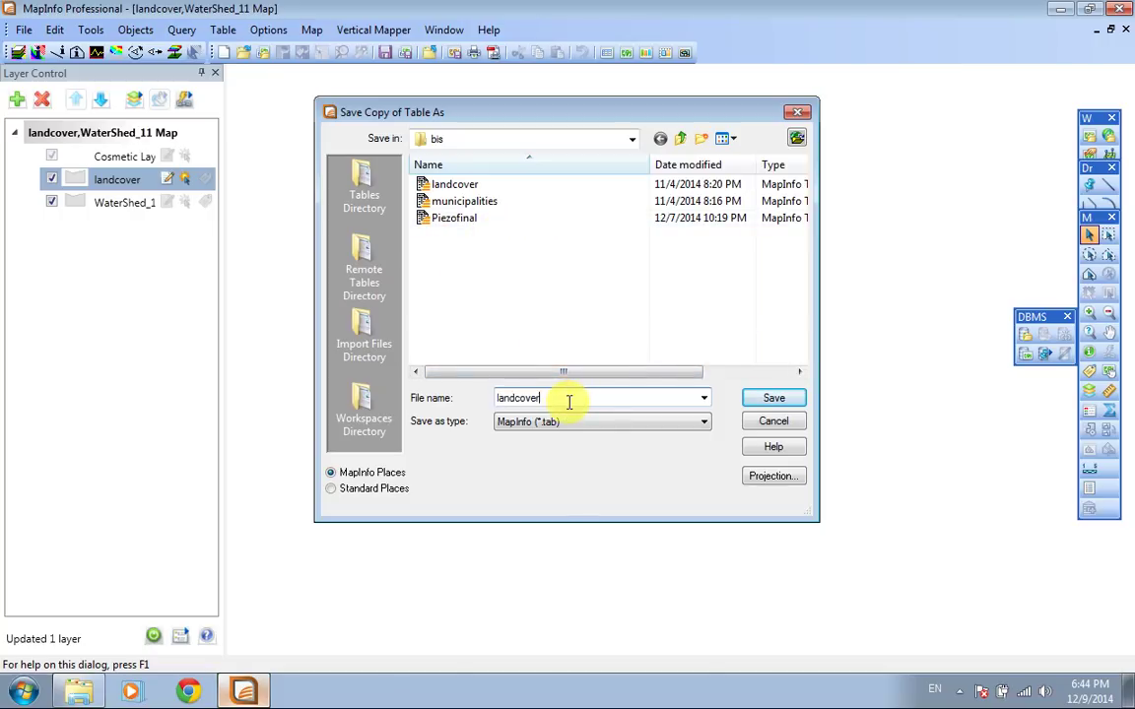
pyautogui.write('ins')
pyautogui.press('BackSpace')
pyautogui.write('_inside_watr')
pyautogui.press('BackSpace')
pyautogui.write('ershed')
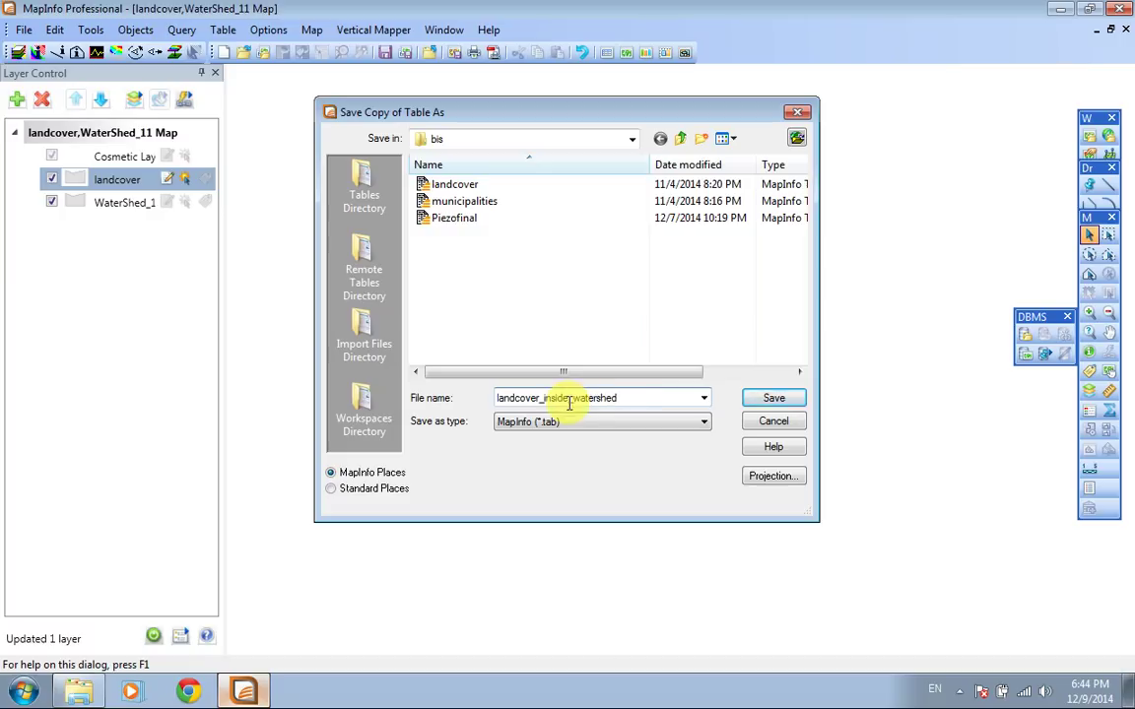
pyautogui.click(776, 399)
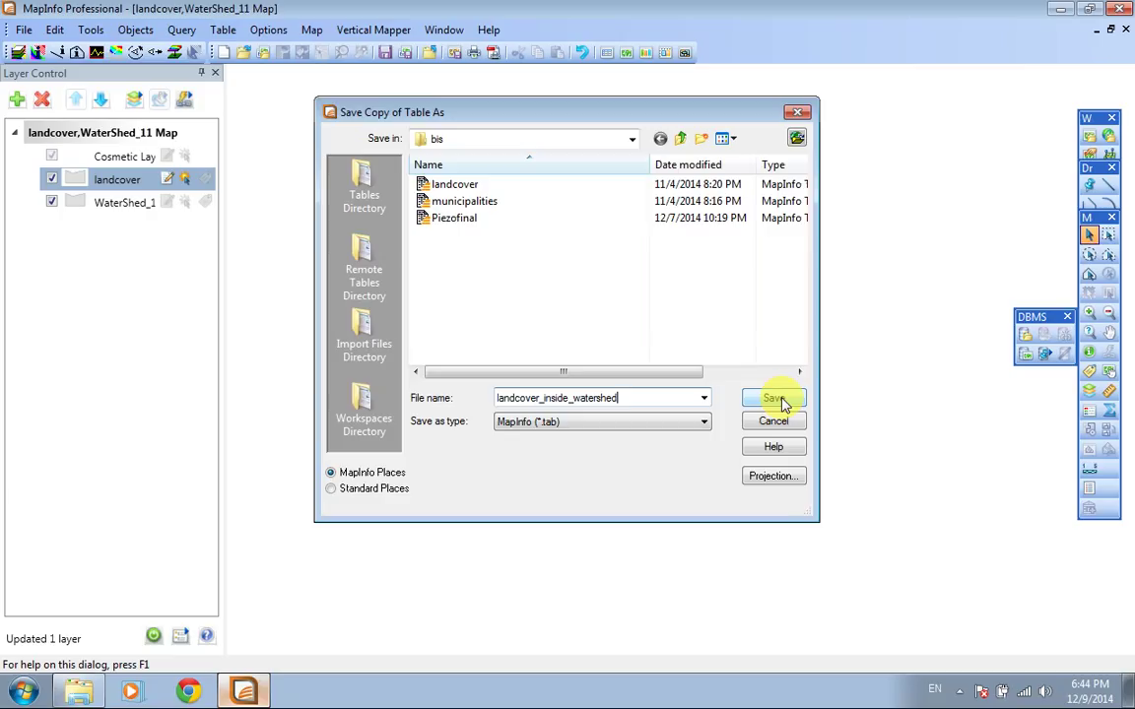
# - Close all tables discarding unsaved changes, then open landcover_inside_watershed
pyautogui.click(433, 53)
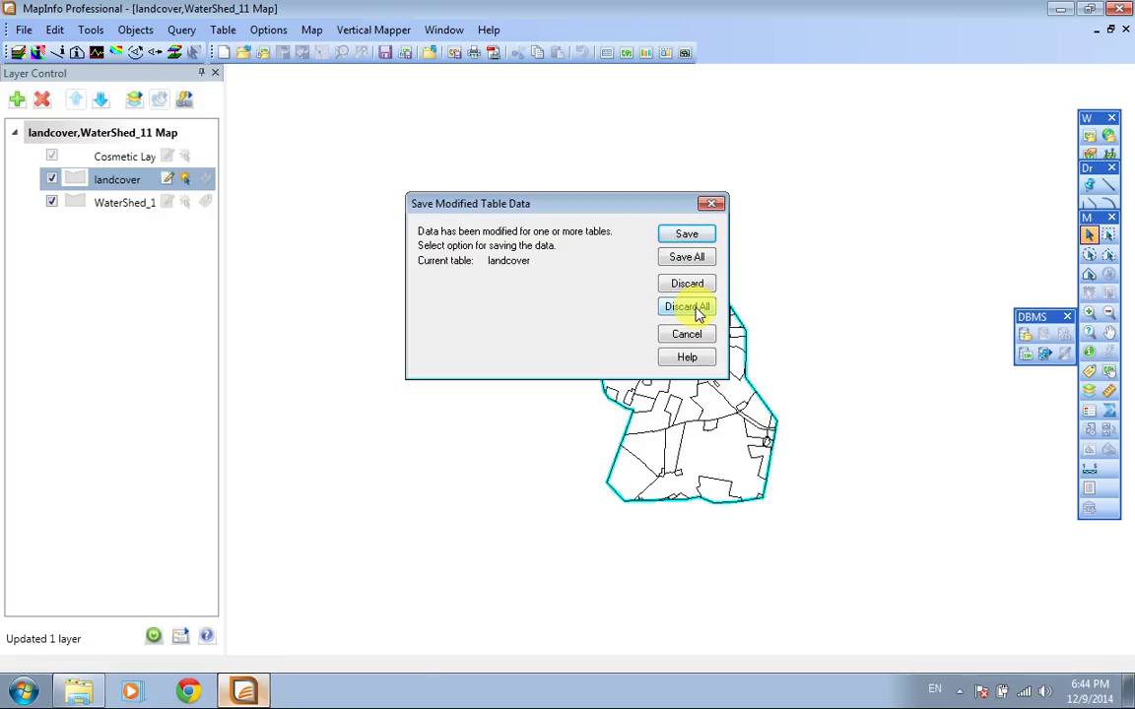
pyautogui.click(687, 307)
pyautogui.click(243, 52)
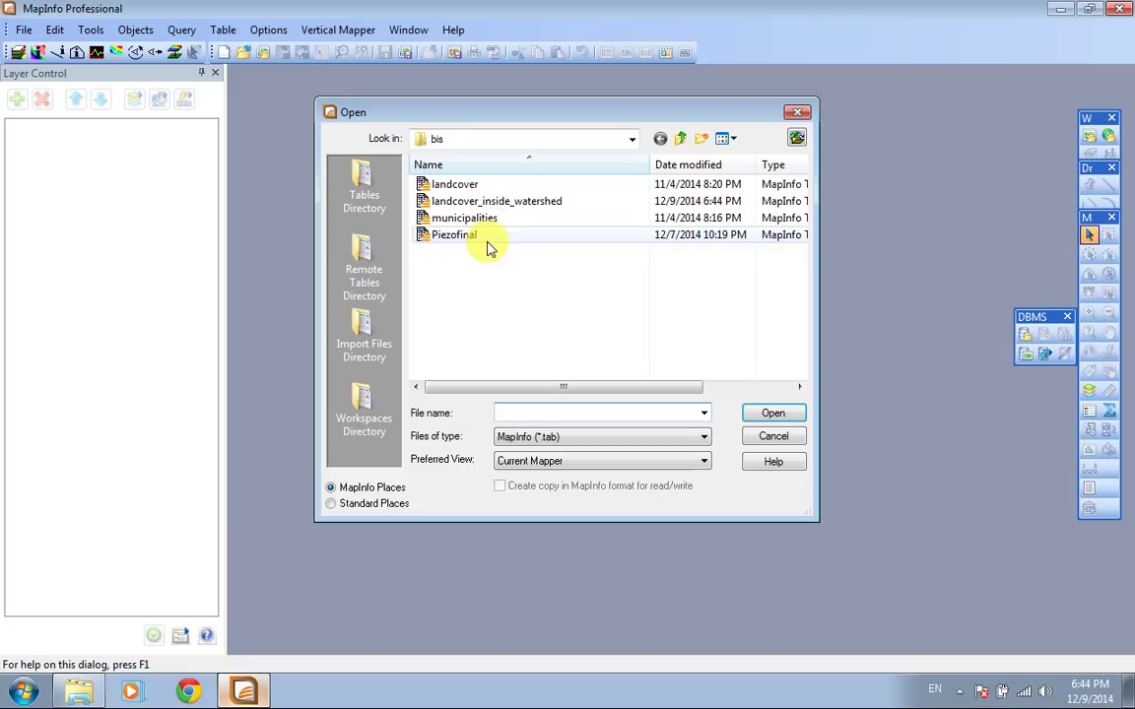
pyautogui.doubleClick(550, 202)
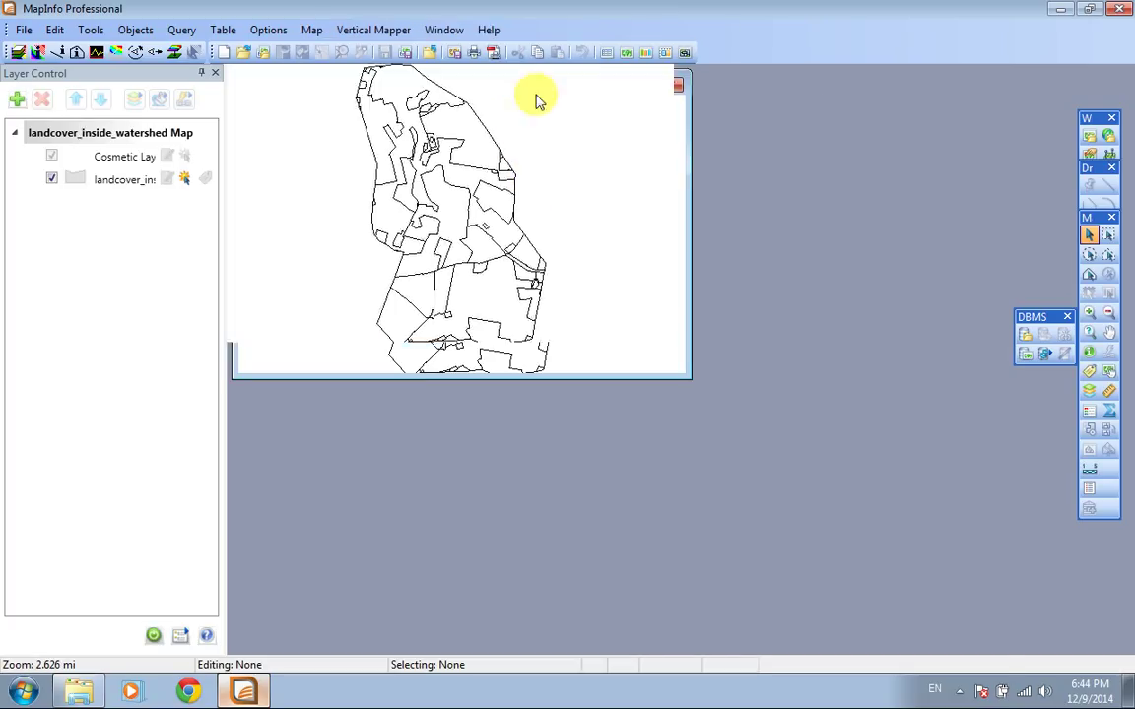